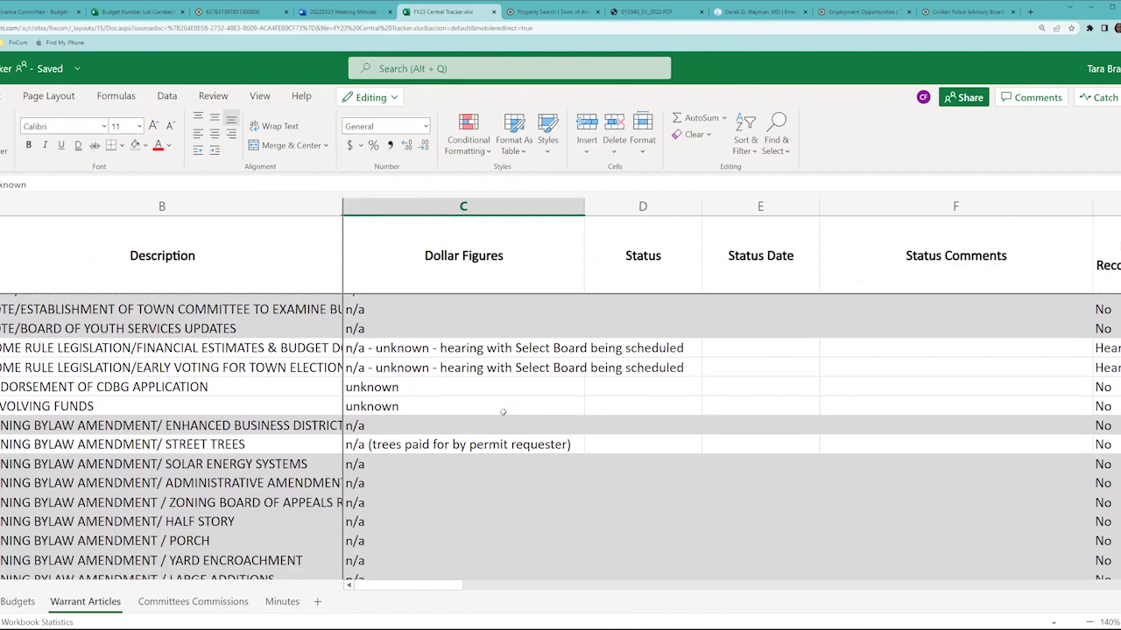
- Examine the dollar figures of the warrant articles through to the appropriation for committees and commissions
scroll(491, 368, "up", 7)
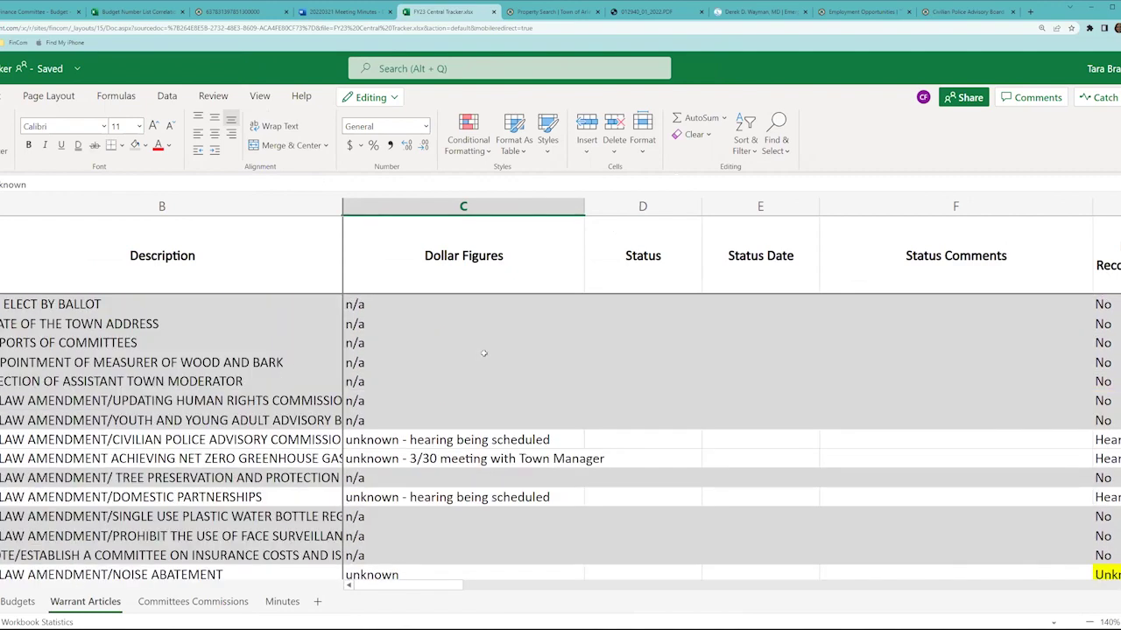
scroll(483, 354, "down", 2)
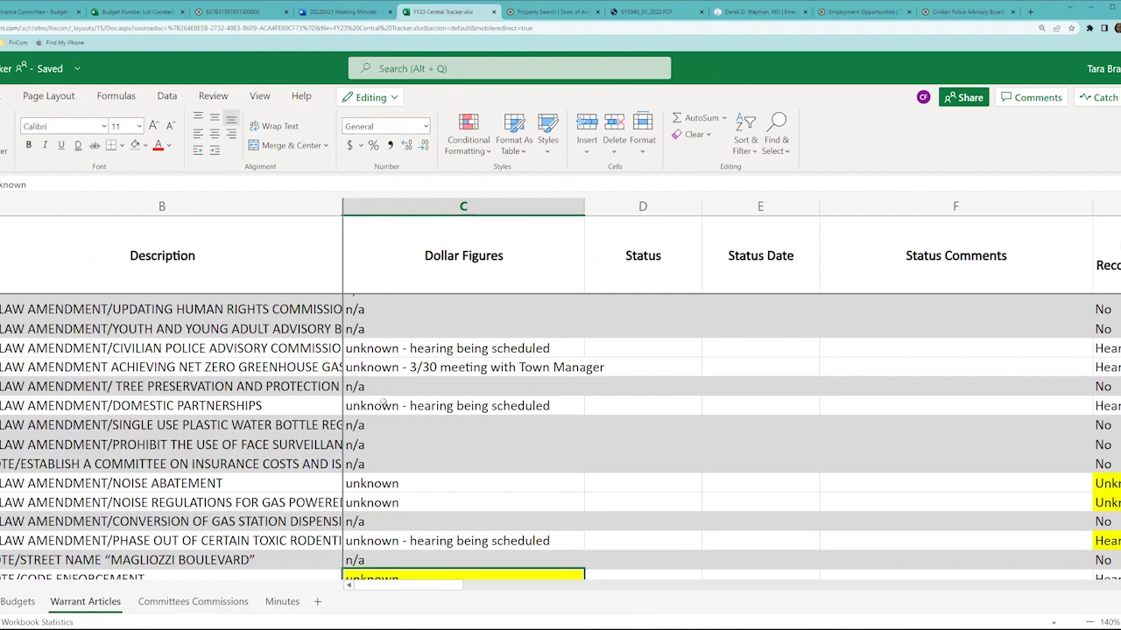
scroll(383, 402, "down", 2)
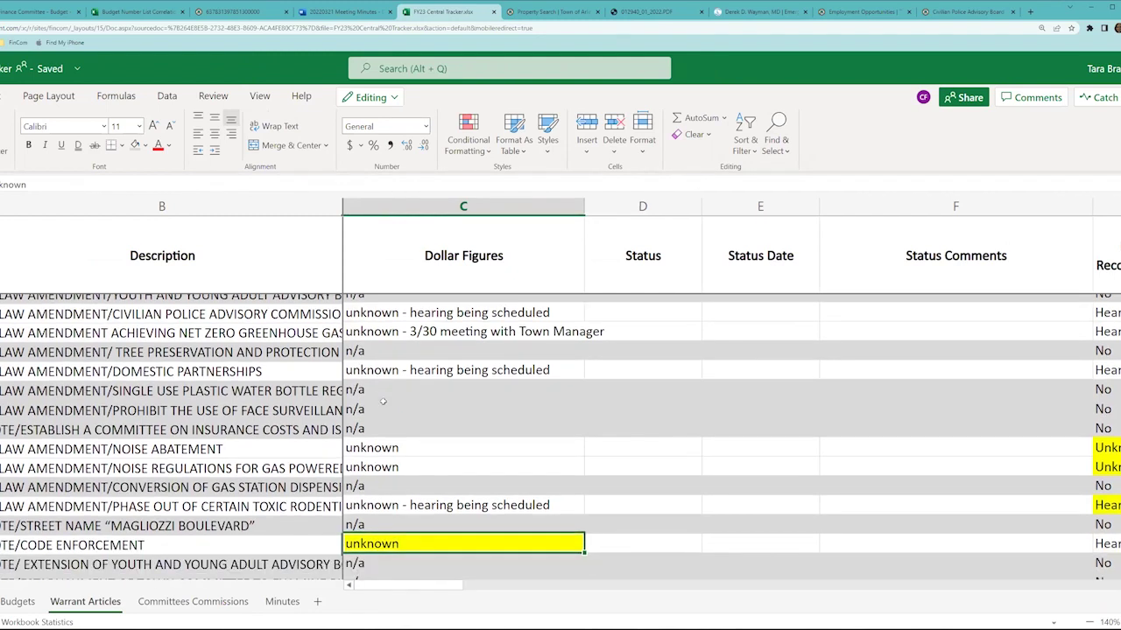
scroll(383, 401, "down", 5)
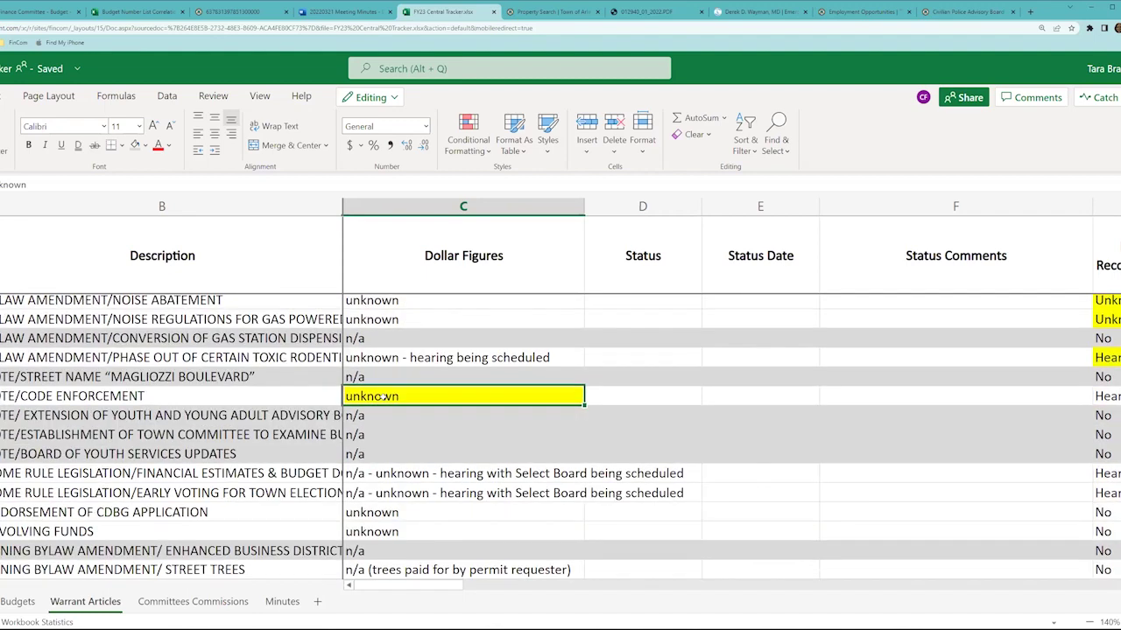
scroll(383, 396, "down", 2)
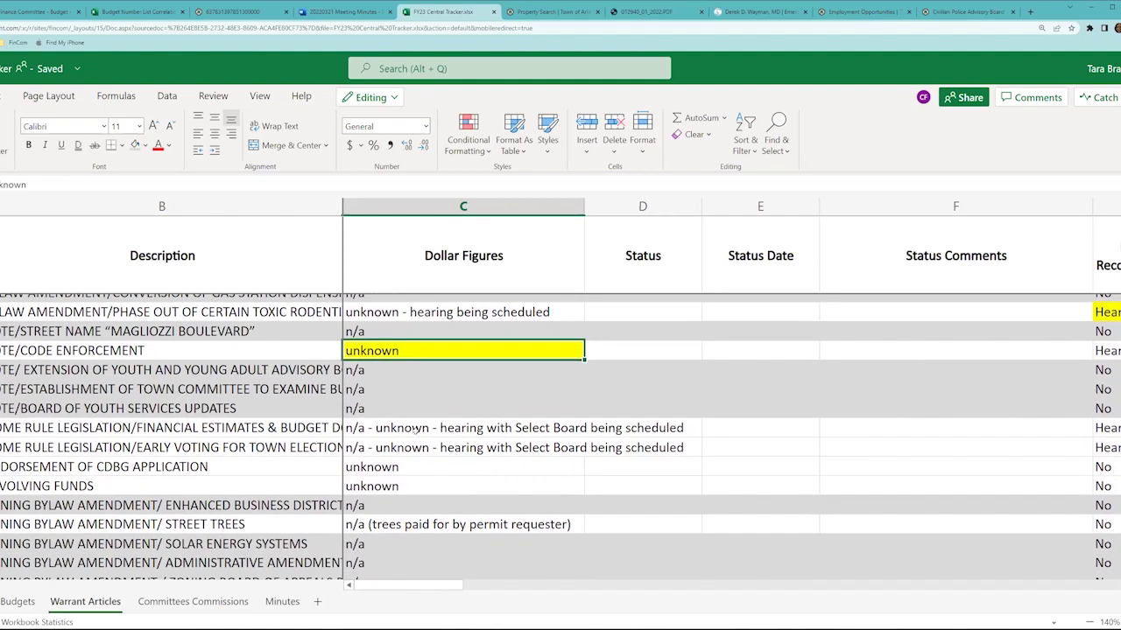
left_click(396, 428)
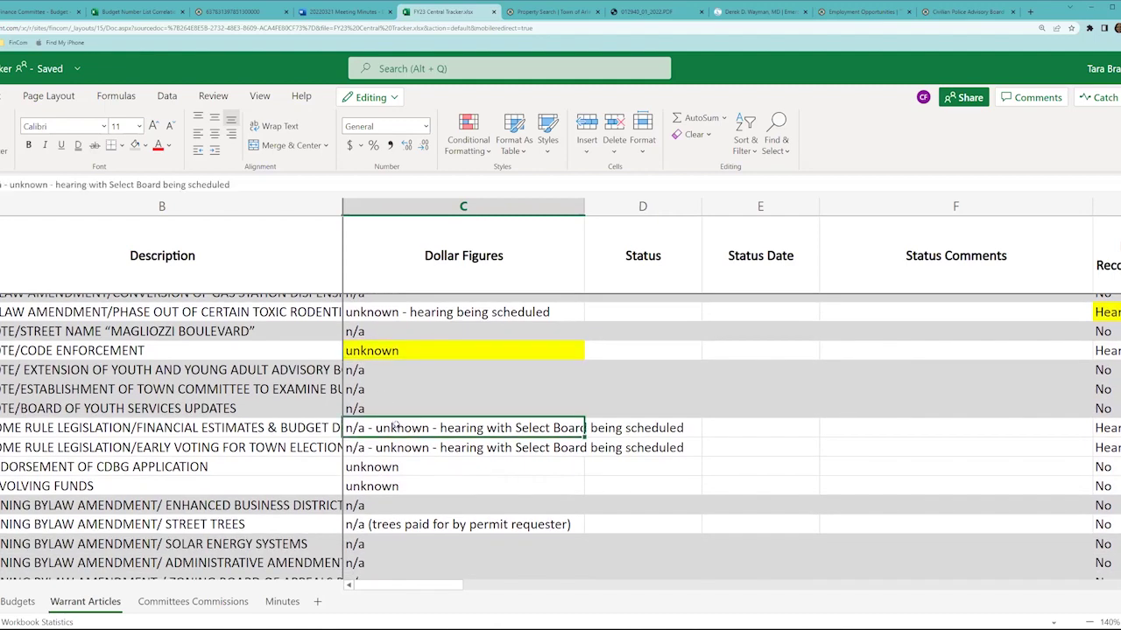
scroll(396, 424, "down", 5)
scroll(396, 425, "down", 4)
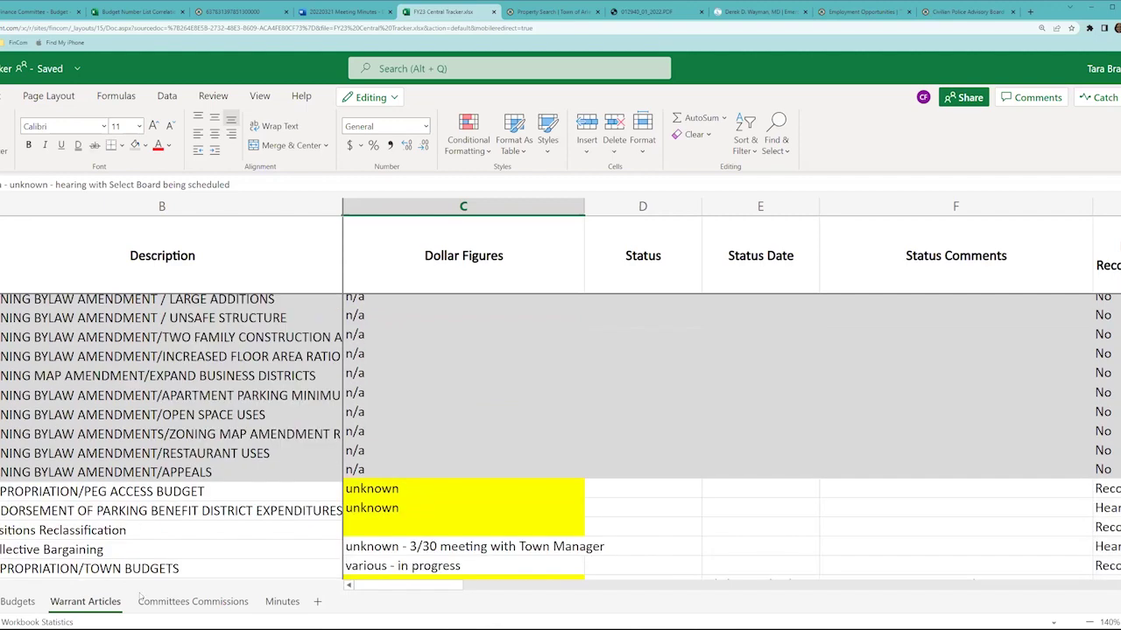
scroll(111, 496, "down", 2)
scroll(375, 489, "down", 1)
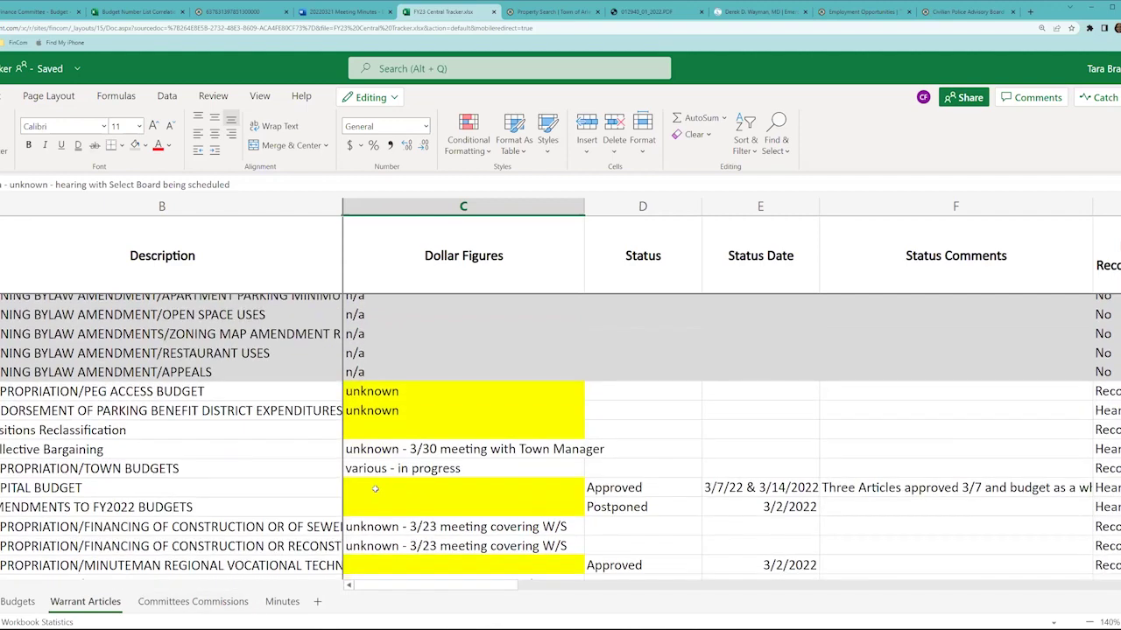
scroll(411, 479, "down", 2)
left_click(411, 480)
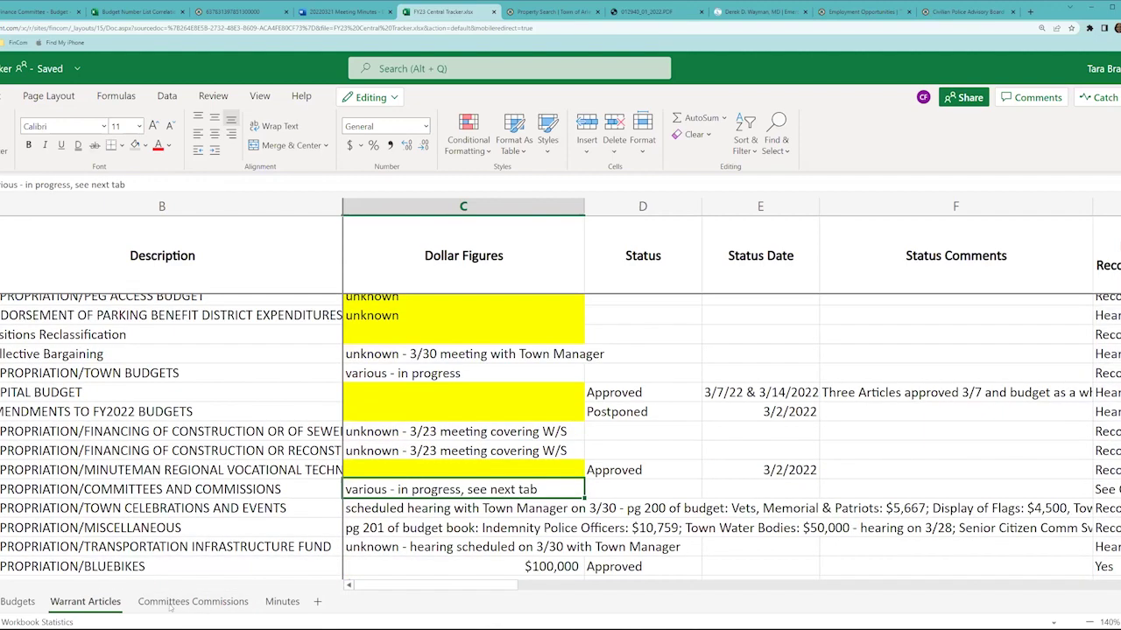
- Check the requested increase, proposed budget and status entries for Arts and Culture and the Historical Commission on the Committees Commissions sheet
left_click(197, 602)
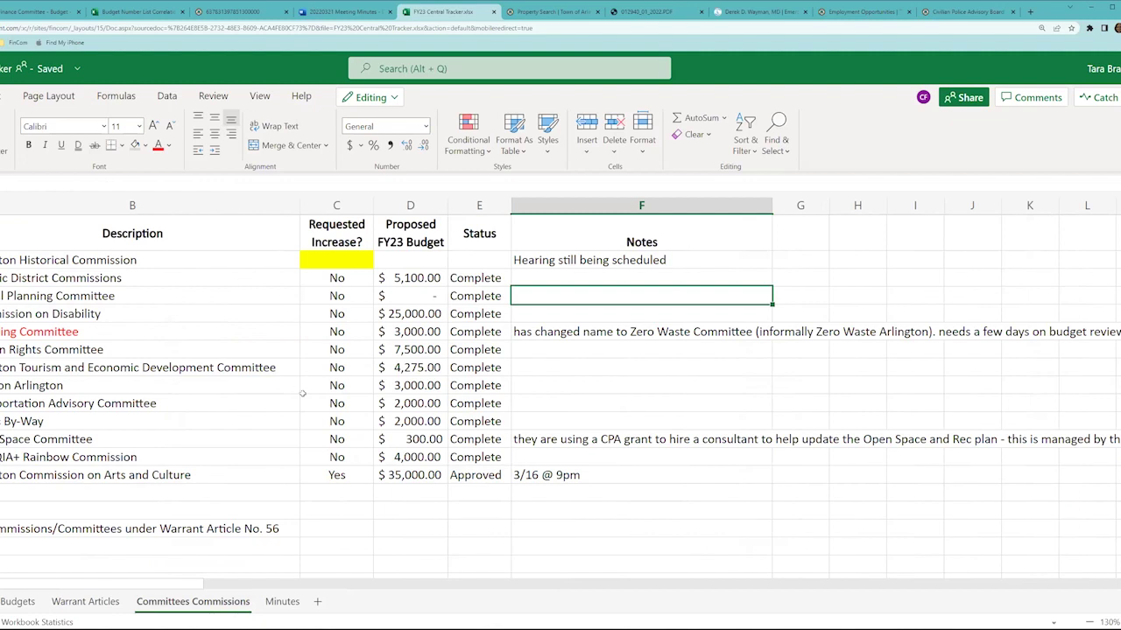
left_click_drag(330, 472, 391, 475)
left_click_drag(338, 263, 394, 258)
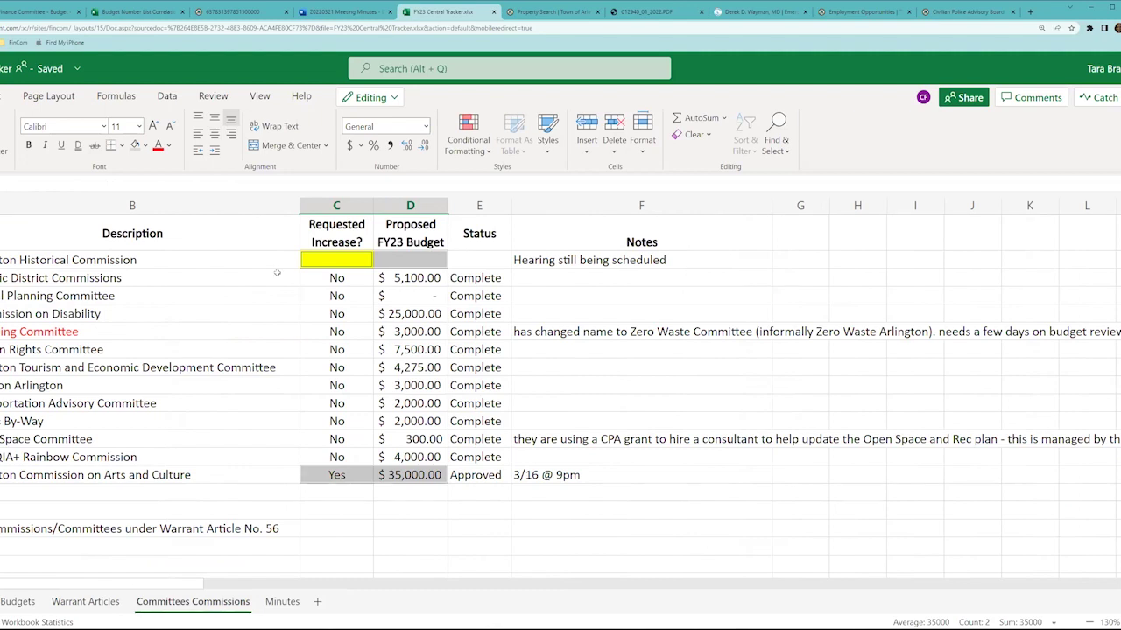
left_click(337, 476)
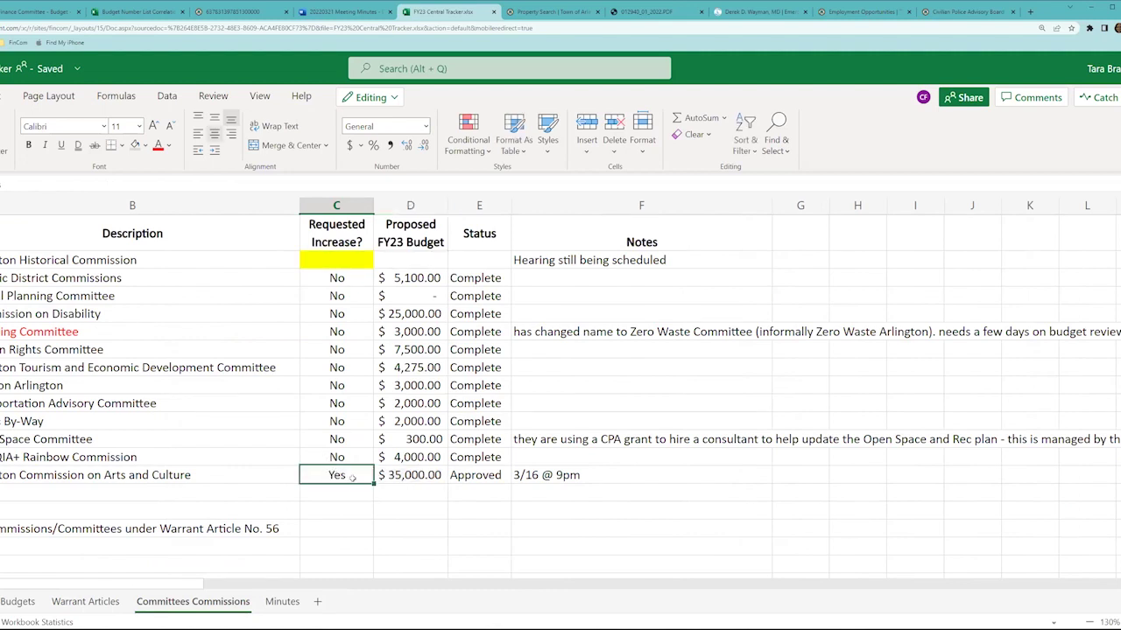
left_click(391, 476)
left_click(554, 476)
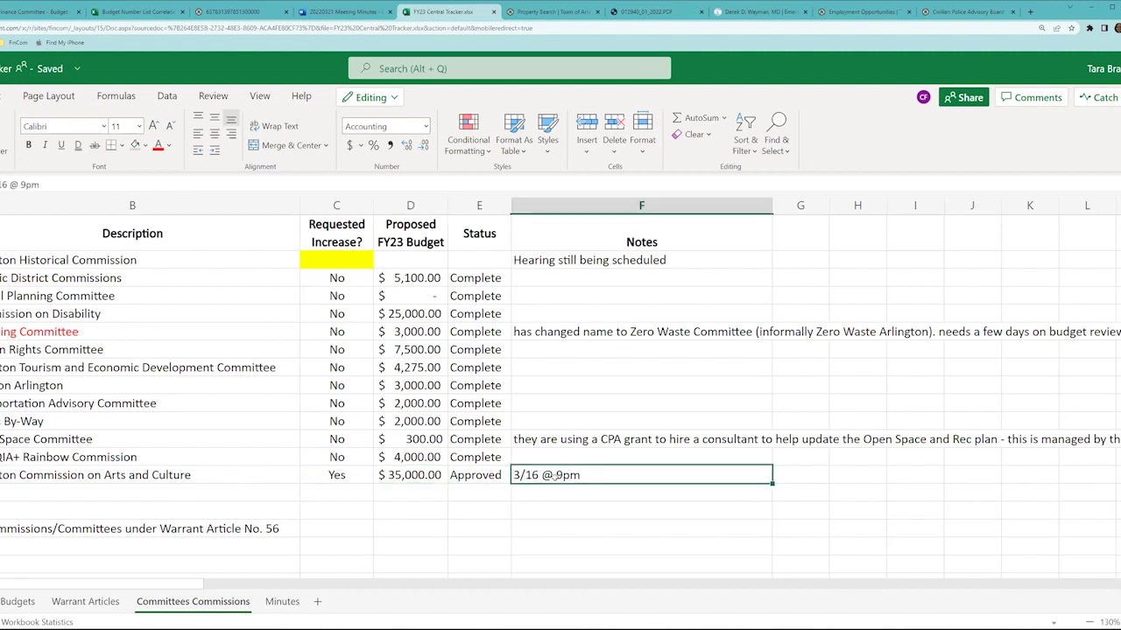
left_click(340, 254)
left_click_drag(340, 254, 460, 252)
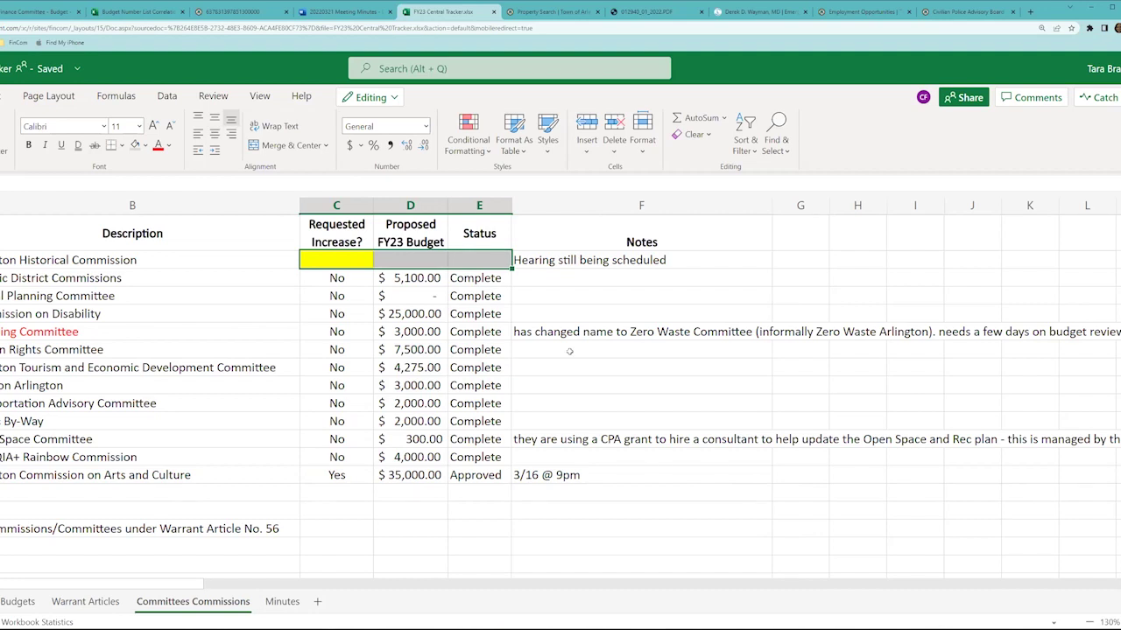
left_click(422, 509)
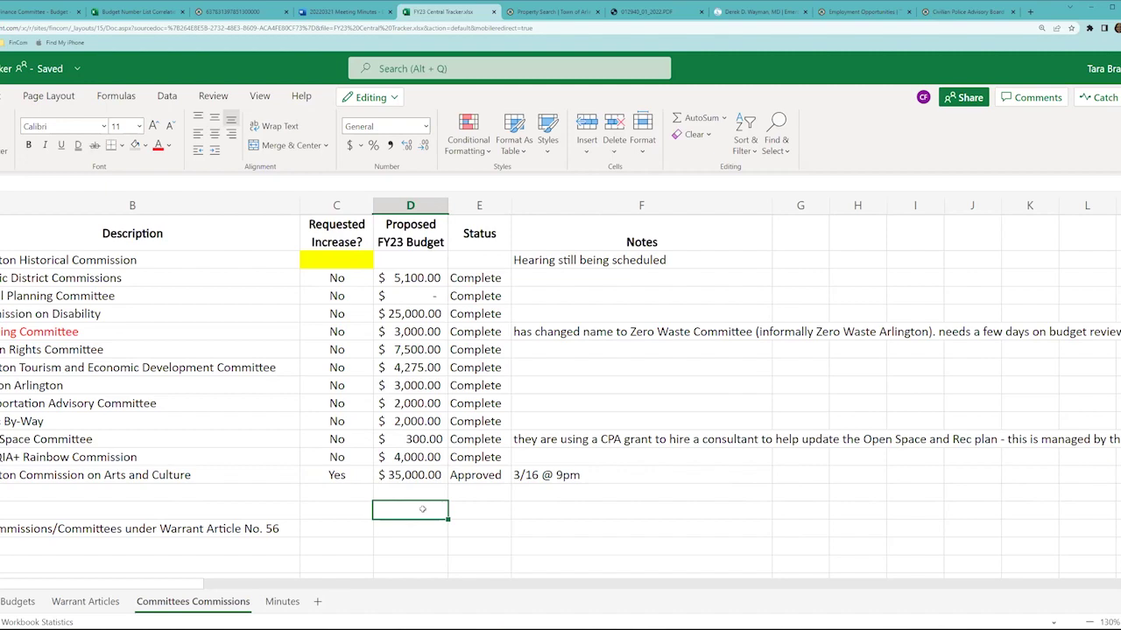
- Search the Warrant Articles sheet for "water bodies" and return to the Committees Commissions sheet
left_click(85, 602)
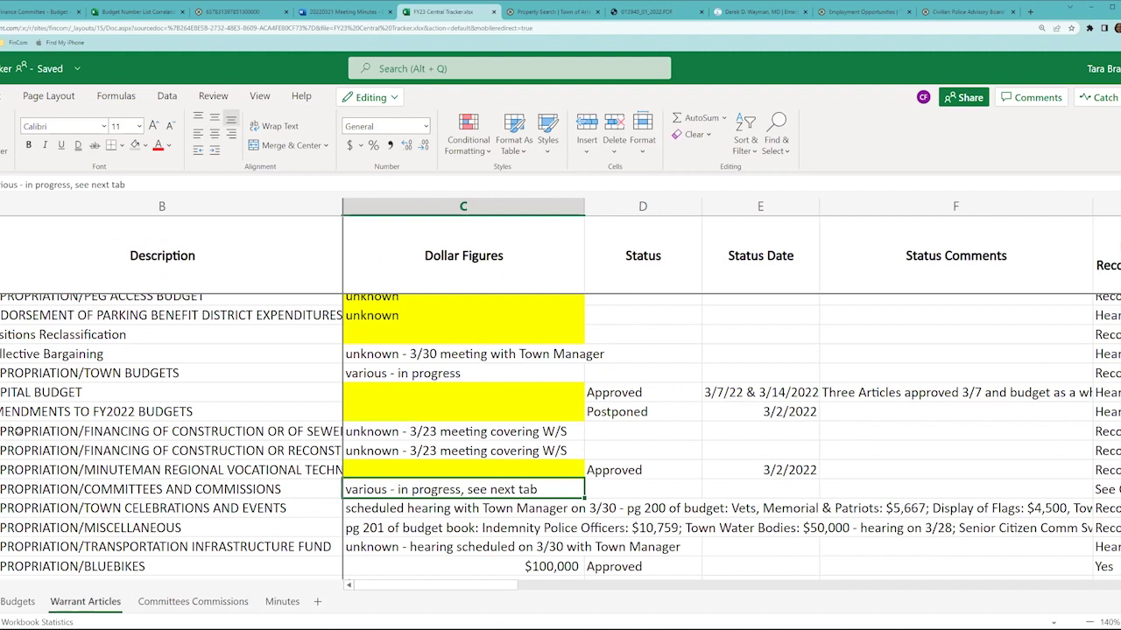
key("ctrl+f")
key("Return")
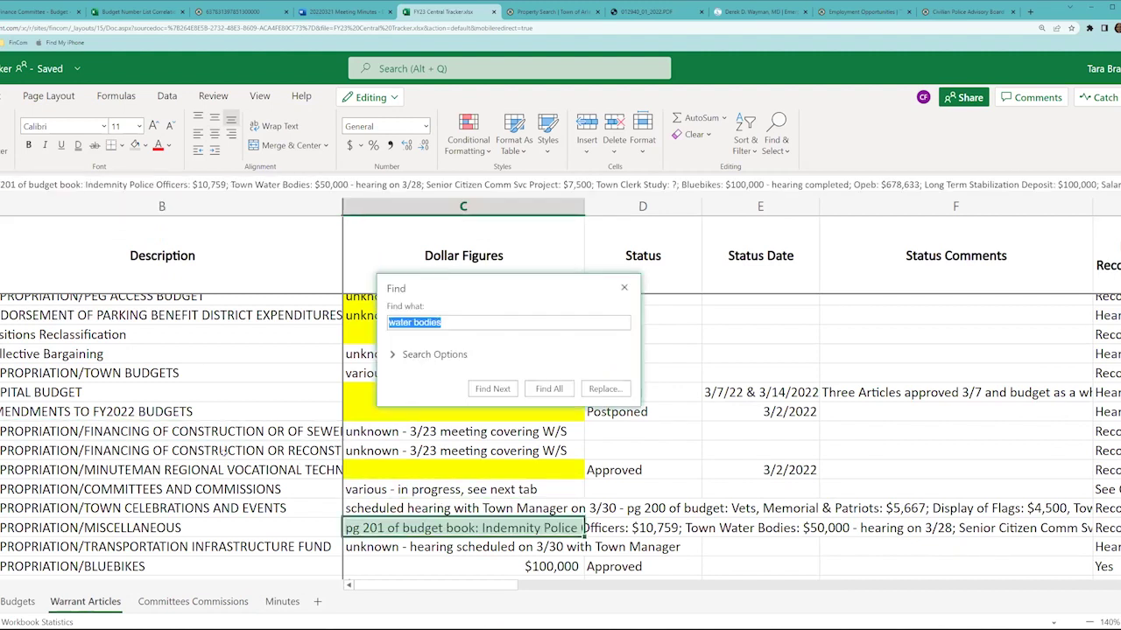
left_click(192, 601)
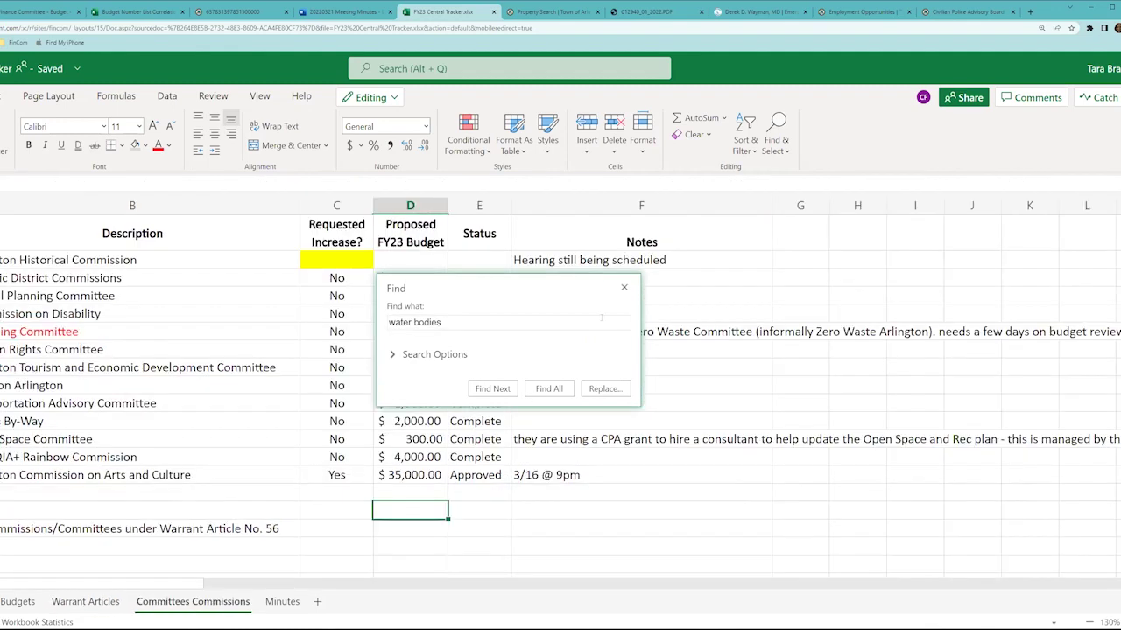
left_click(624, 287)
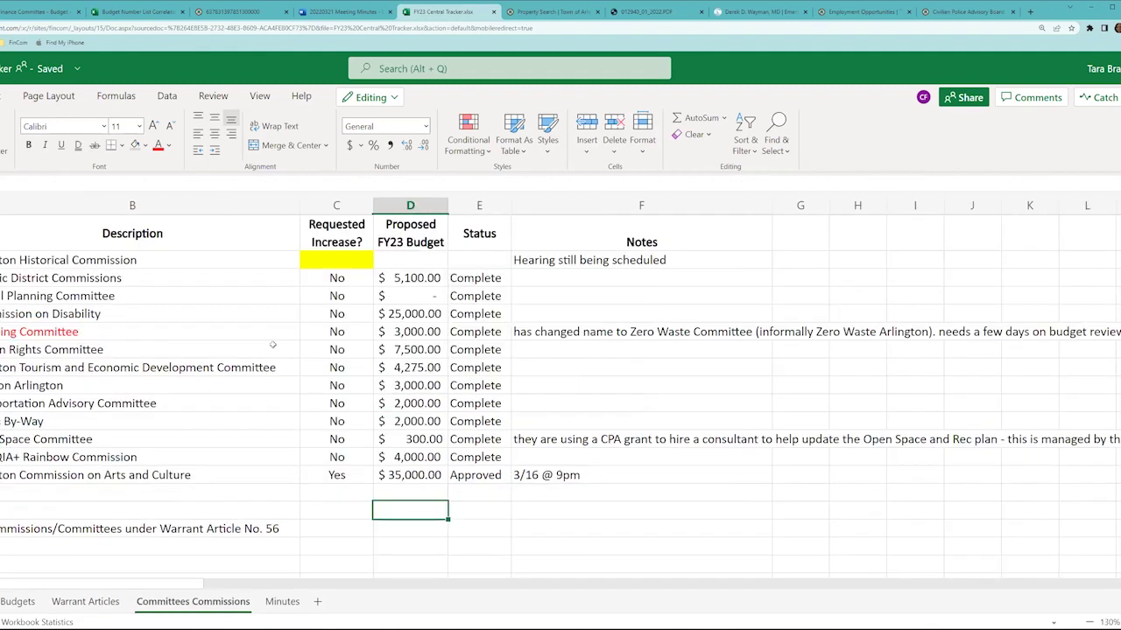
- Check the sum of the Proposed FY23 Budget figures and the Arlington Historical Commission's blank entries
left_click_drag(400, 259, 408, 475)
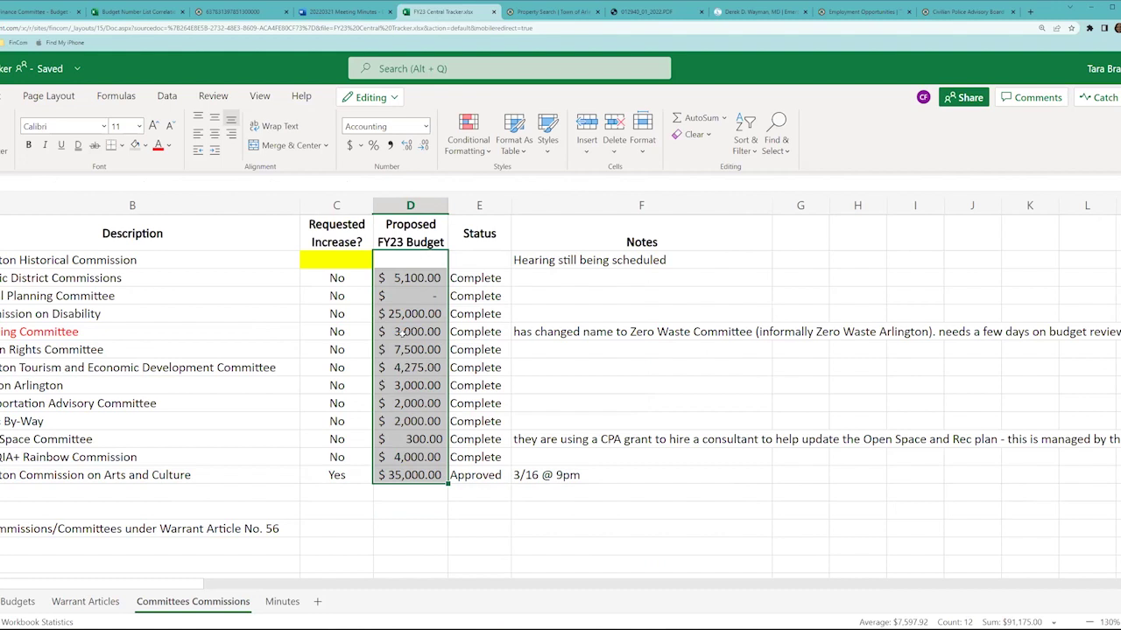
left_click_drag(402, 260, 405, 386)
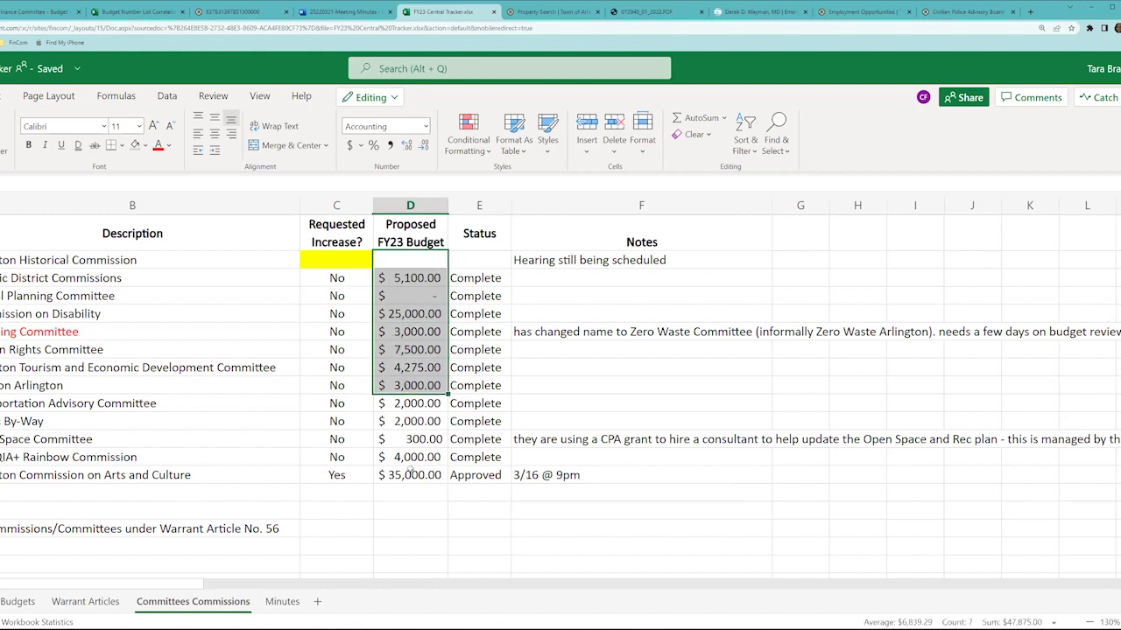
left_click_drag(408, 473, 408, 404)
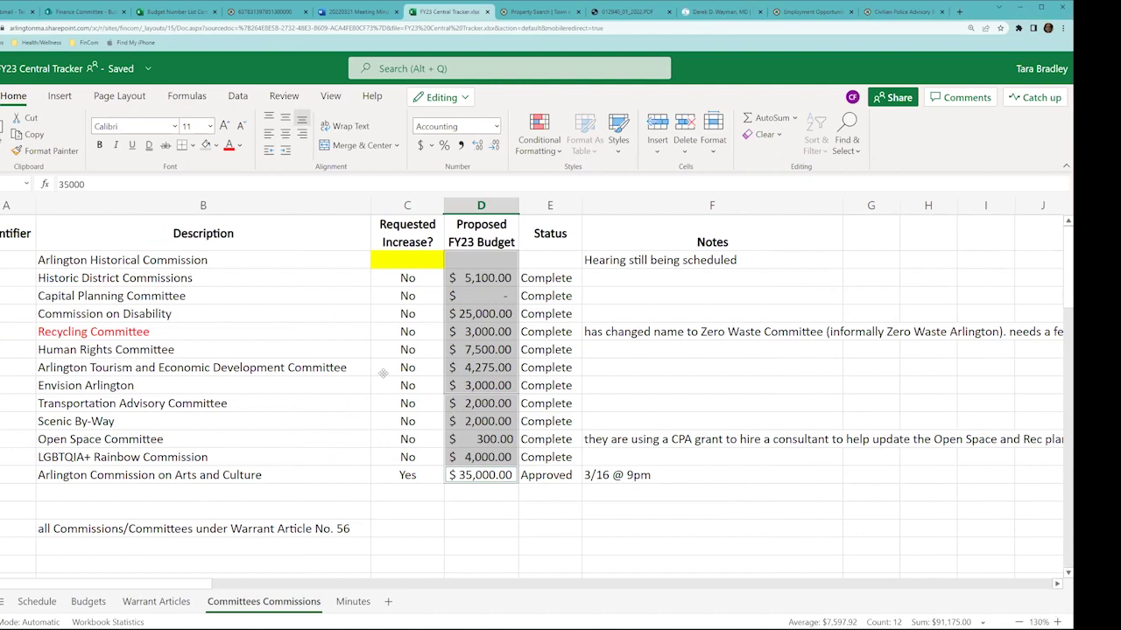
left_click(243, 372)
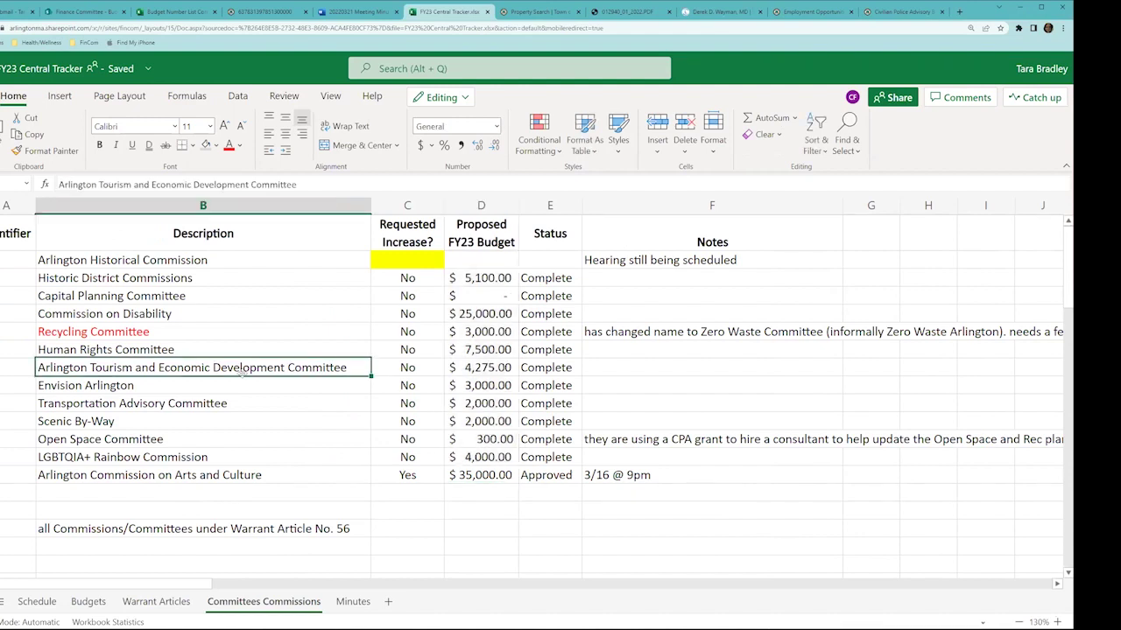
left_click(410, 259)
left_click(483, 261)
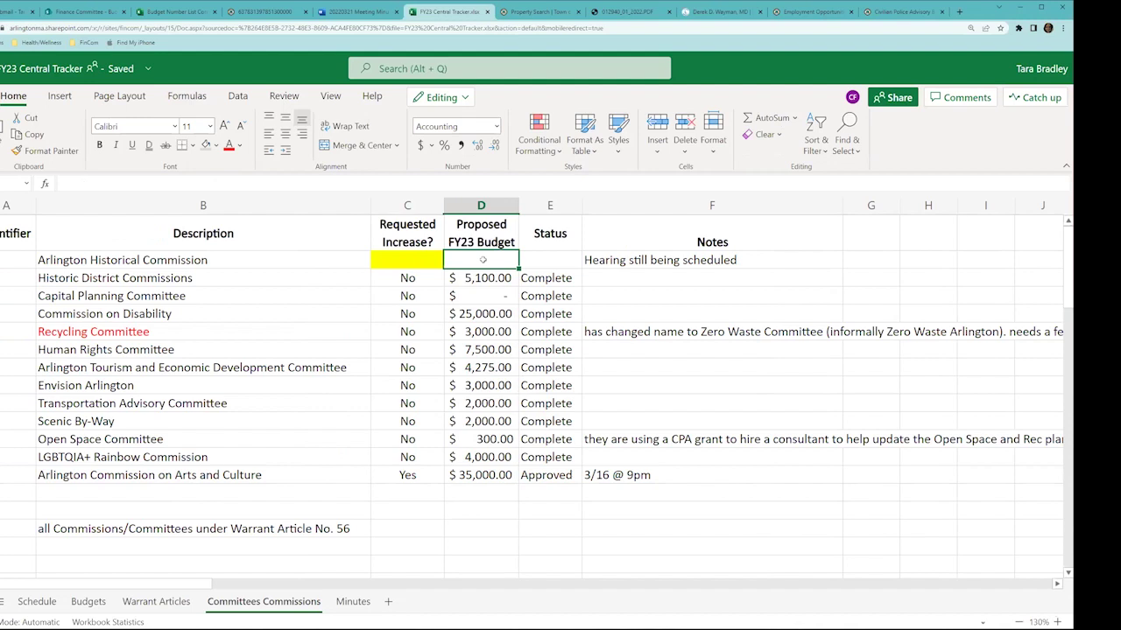
left_click_drag(508, 478, 495, 259)
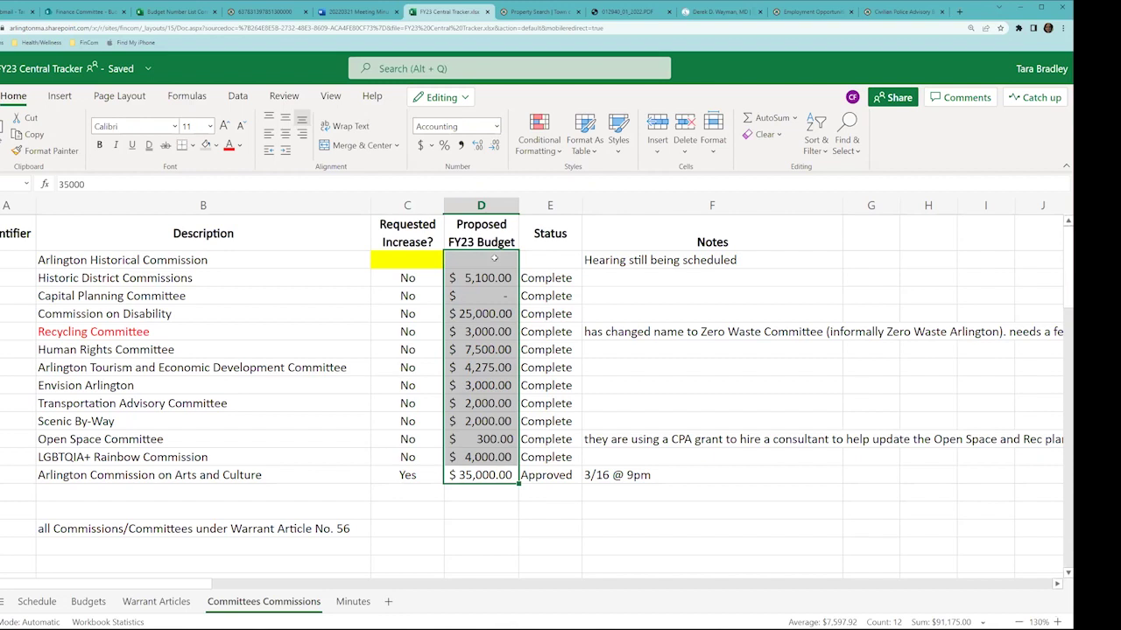
- Enter 2660 as the Arlington Historical Commission's proposed FY23 budget and colour the figure red
left_click(494, 259)
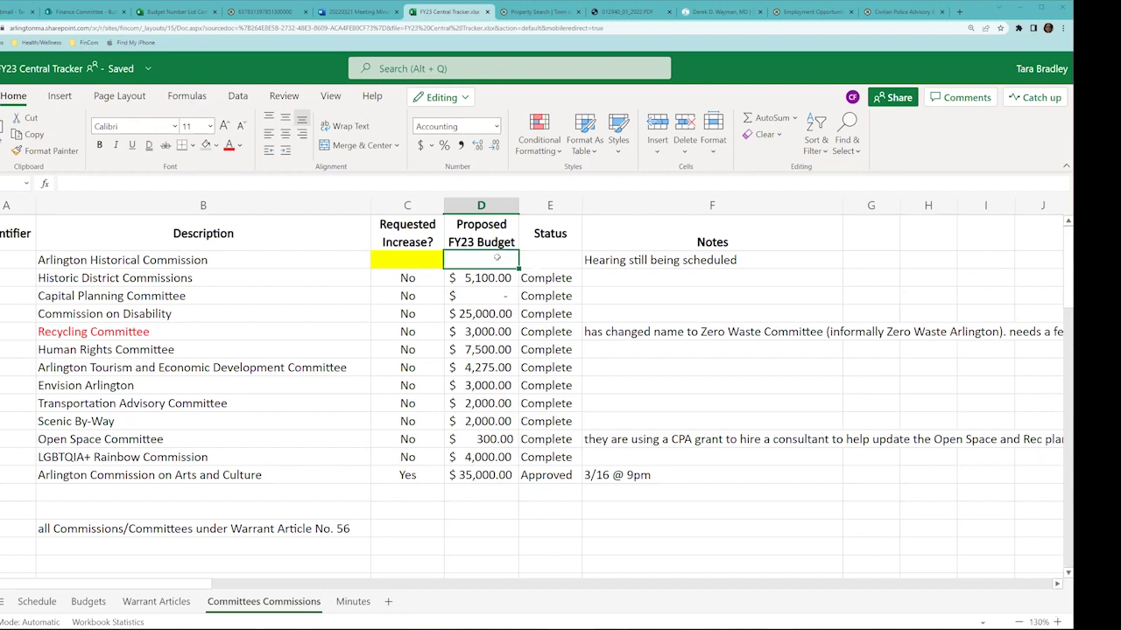
type("2660")
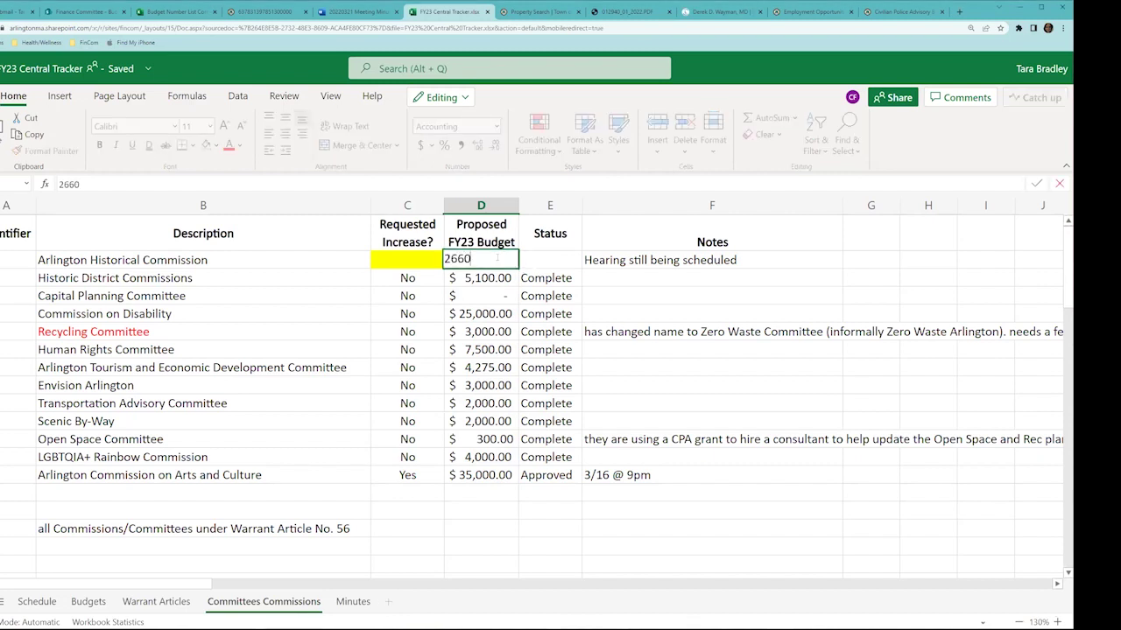
key("Return")
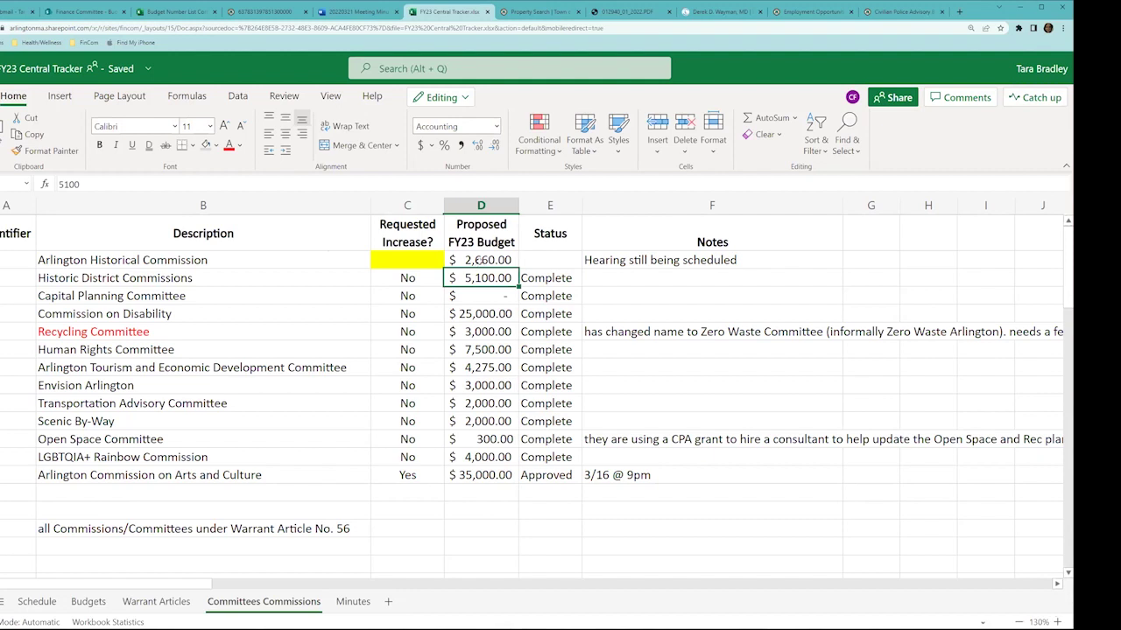
left_click(470, 260)
left_click(228, 145)
- Total the proposed FY23 budgets directly below the last committee with =SUM(D2:D14)
left_click_drag(467, 260, 475, 491)
left_click(475, 491)
type("=SUM(")
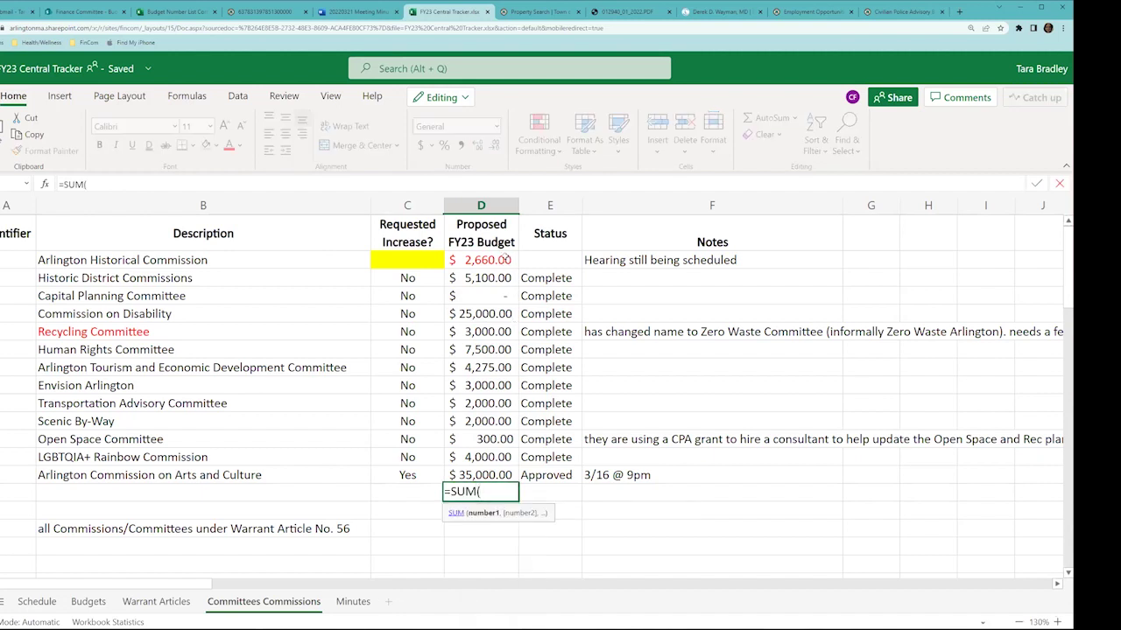
left_click_drag(505, 256, 491, 474)
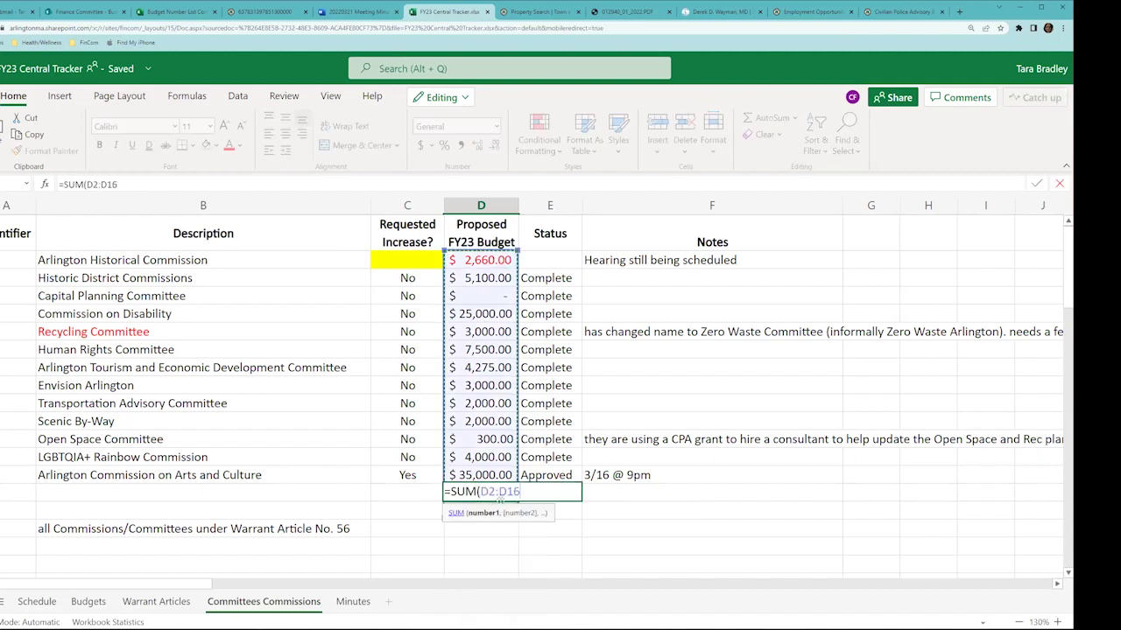
key("Return")
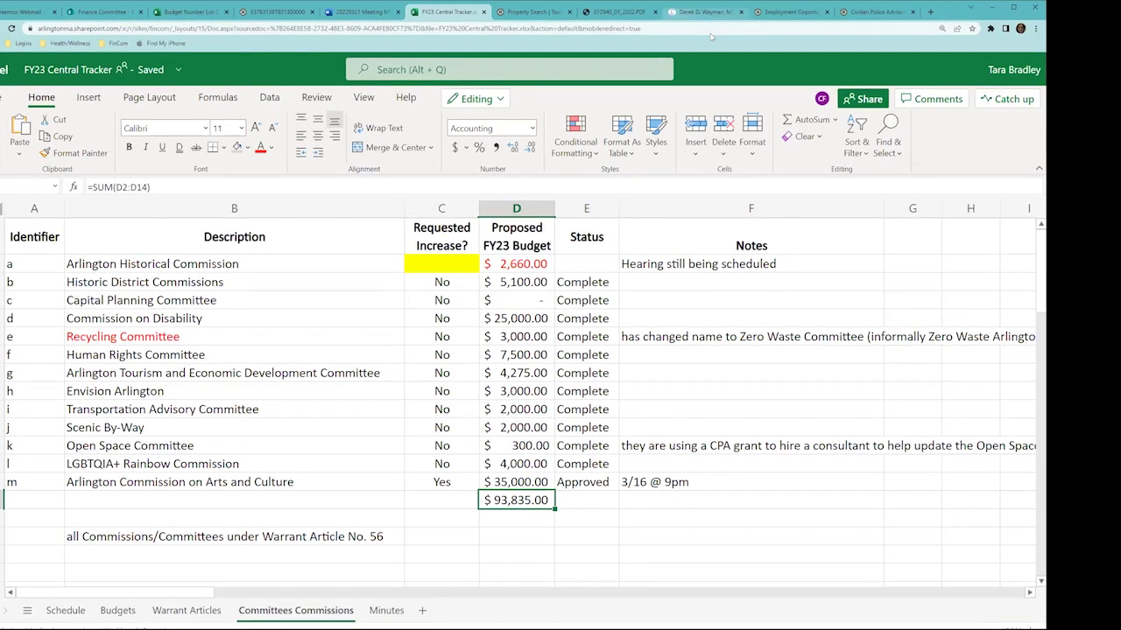
- Close the five browser tabs that follow the FY23 Central Tracker workbook
left_click(740, 11)
left_click(741, 11)
left_click(741, 12)
left_click(663, 11)
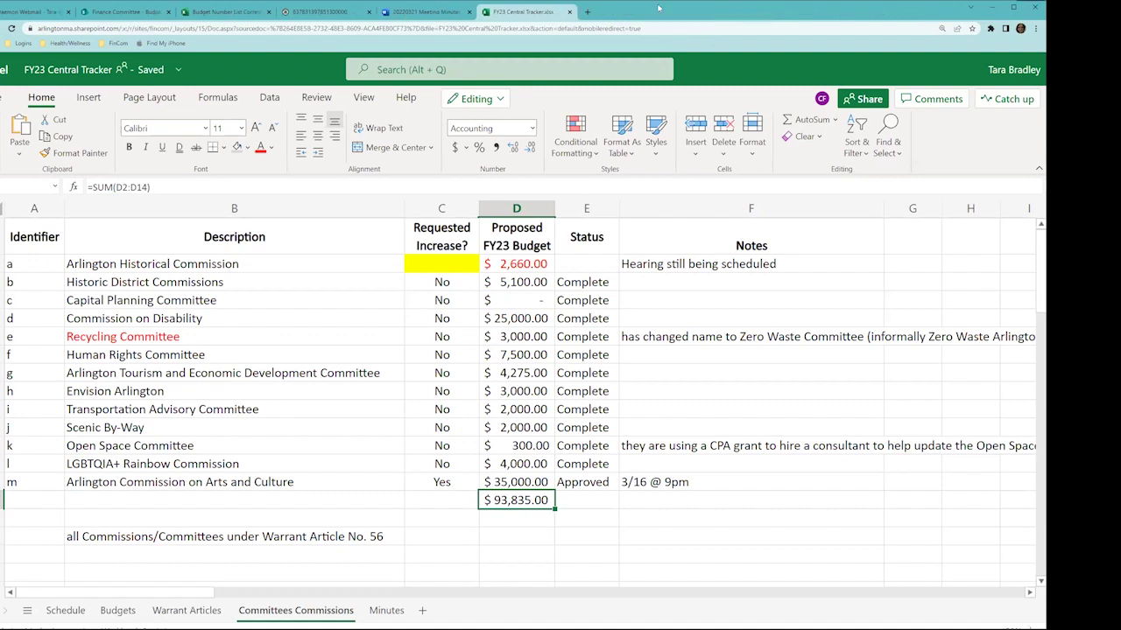
left_click(662, 12)
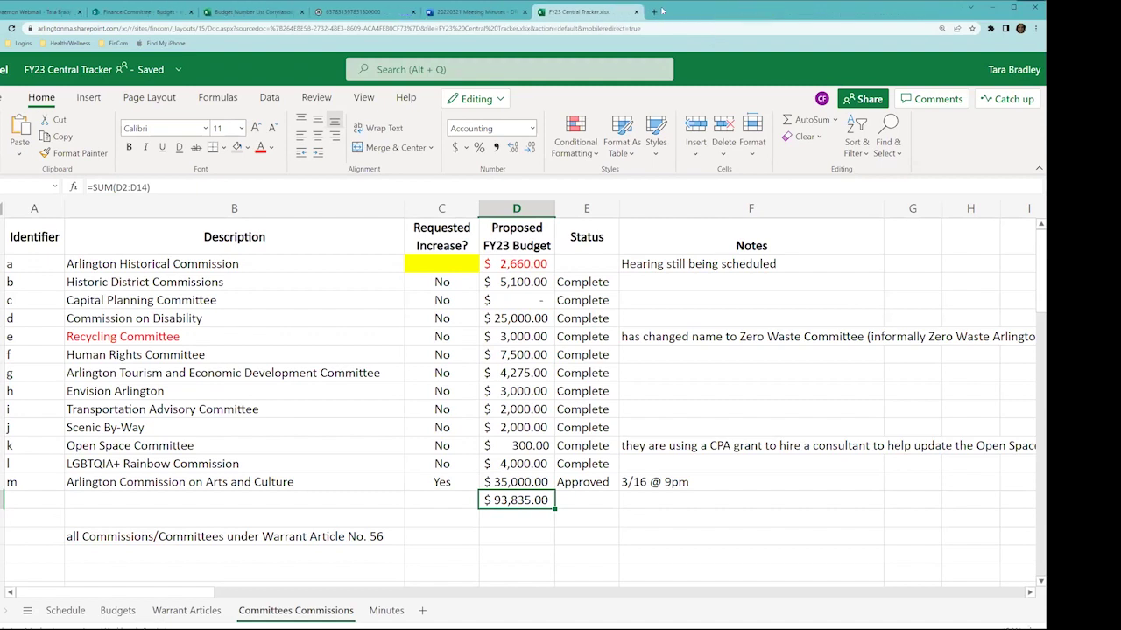
- Select the Recycling Committee's description and switch to the MDaemon Webmail mailbox
left_click(206, 333)
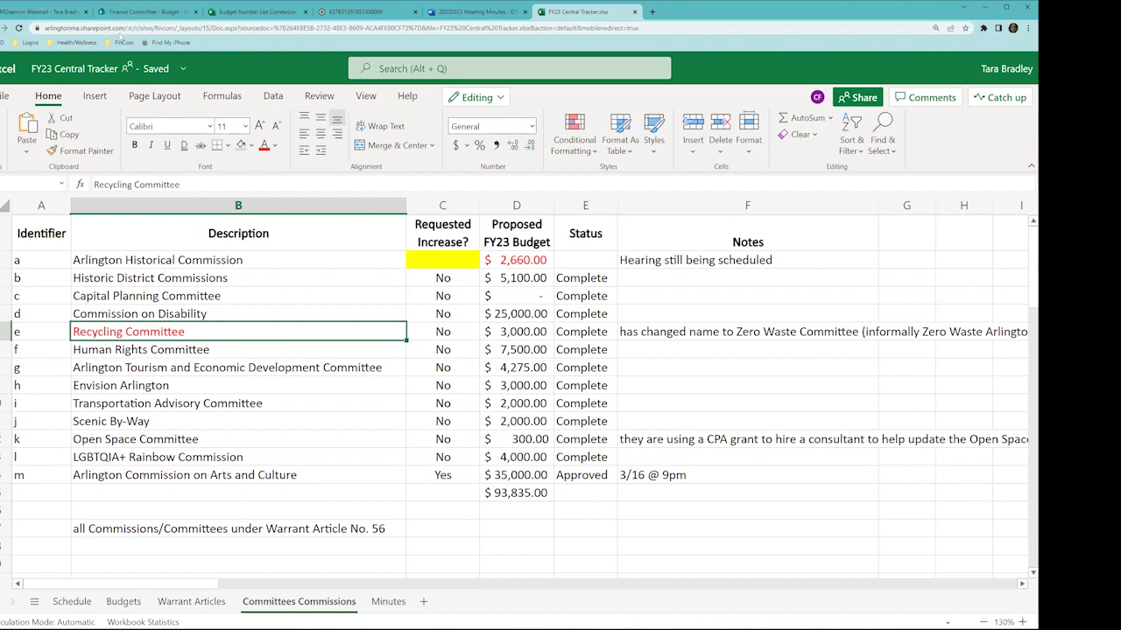
left_click(35, 11)
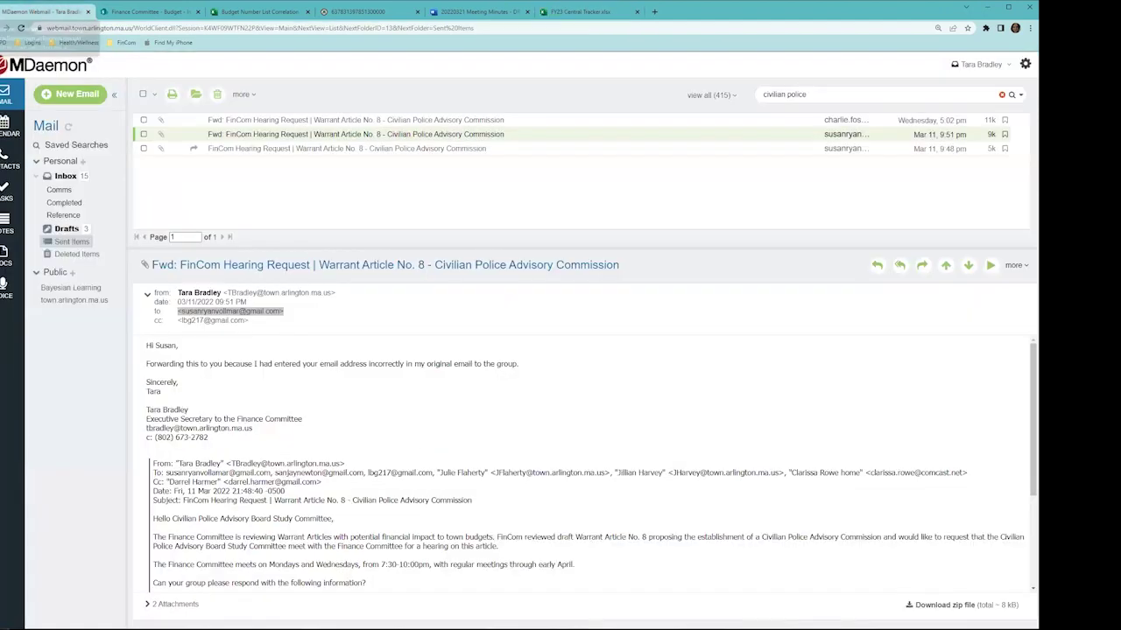
- Return to FY23 Central Tracker and cut the Recycling Committee's note to "has changed name to Zero Waste Committee (informally Zero Waste Arlington)"
key("ctrl+w")
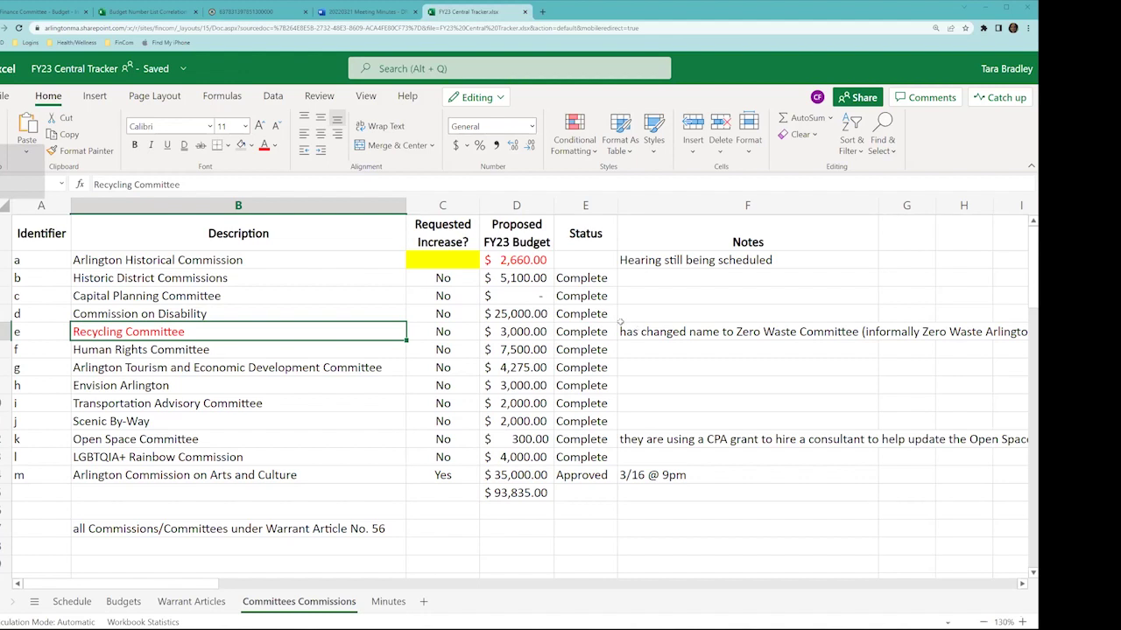
left_click(622, 330)
key("F2")
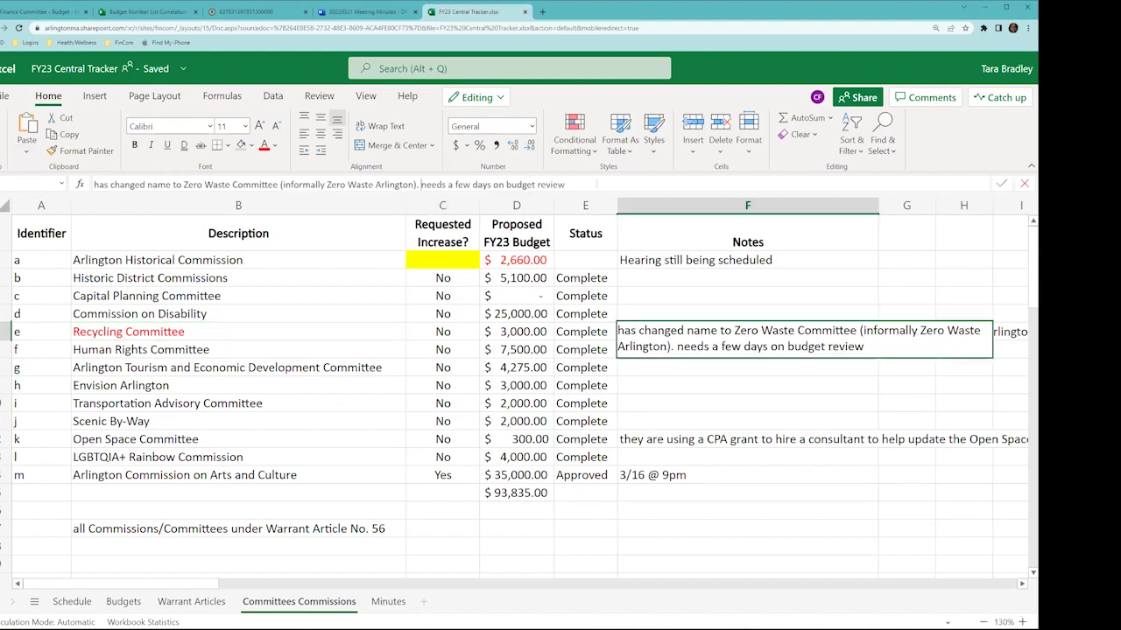
key("ctrl+shift+Left")
key("ctrl+shift+Left")
key("ctrl+shift+Left")
key("ctrl+shift+Left")
key("ctrl+shift+Left")
key("ctrl+shift+Left")
key("ctrl+shift+Left")
key("BackSpace")
key("Return")
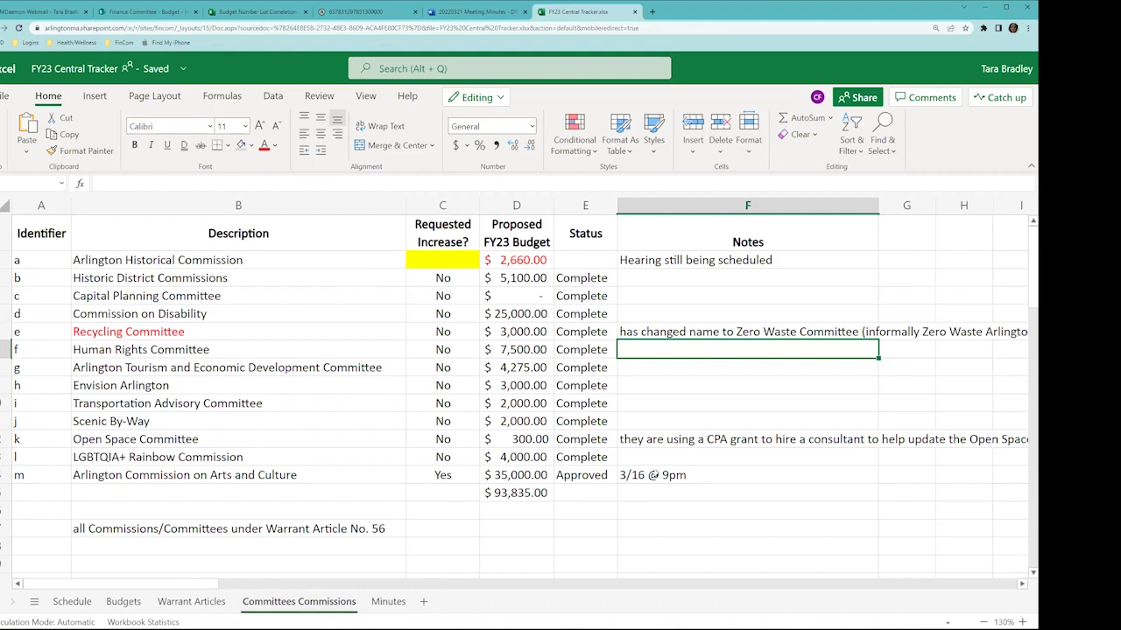
- Clear the 3/16 @ 9pm note for the Arlington Commission on Arts and Culture, then select the Recycling Committee's note
left_click(652, 474)
key("Delete")
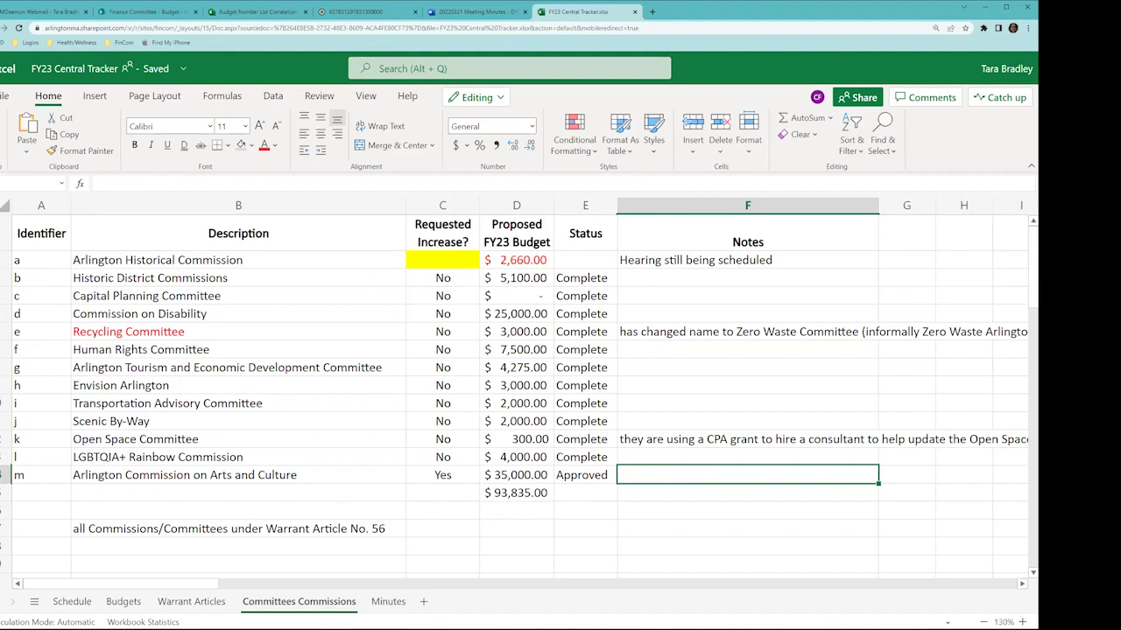
left_click(657, 333)
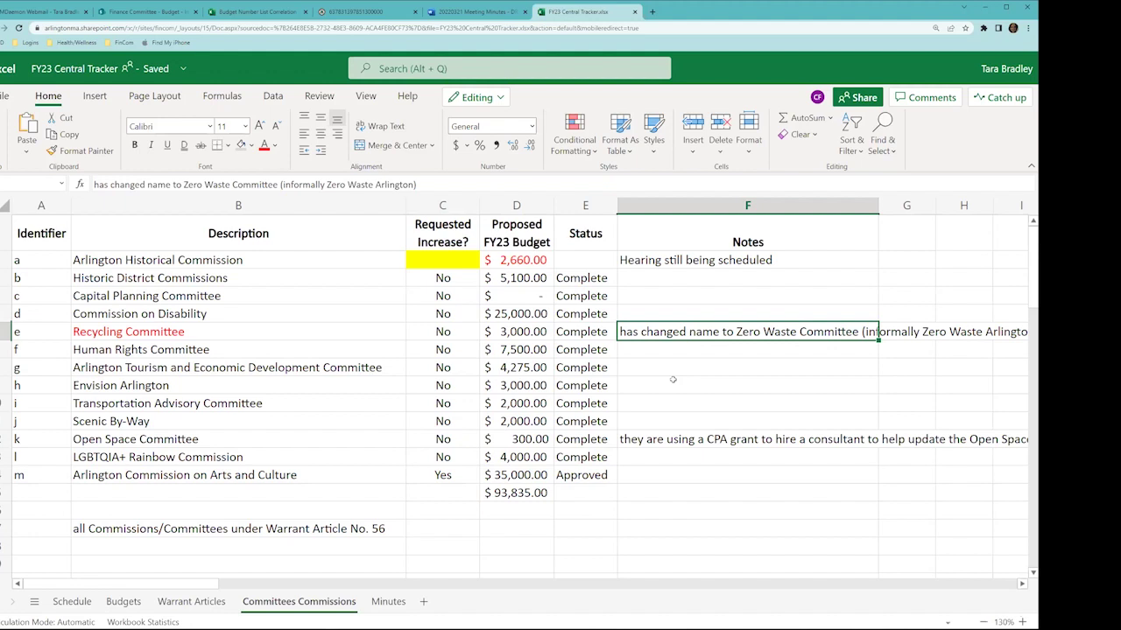
- Make the total of the proposed FY23 budgets bold
left_click(526, 495)
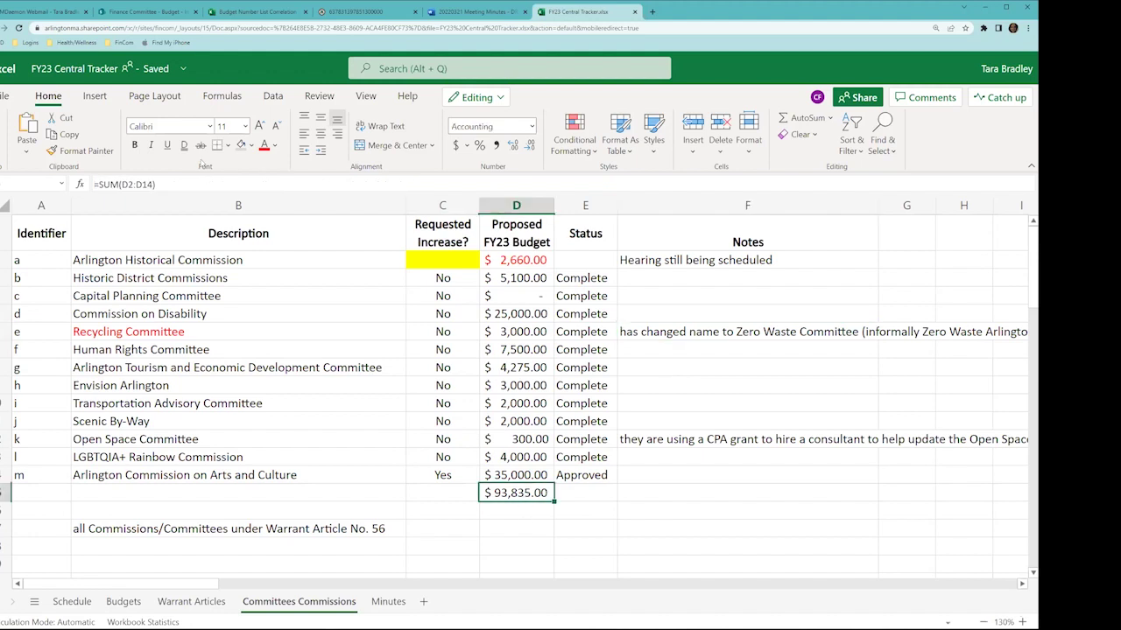
key("Up")
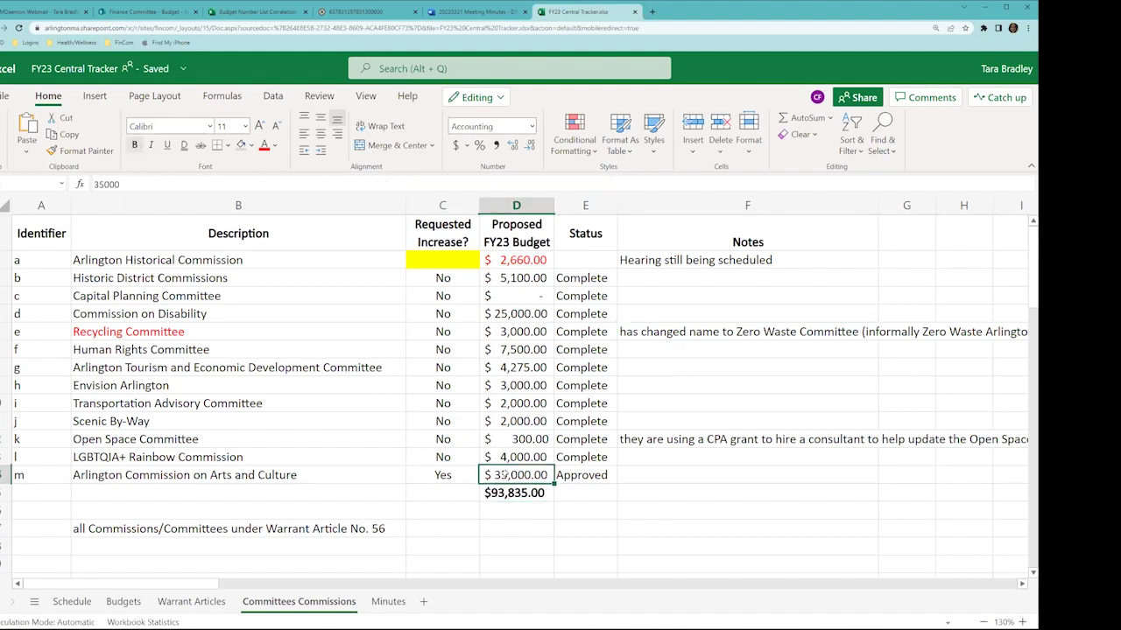
left_click(226, 145)
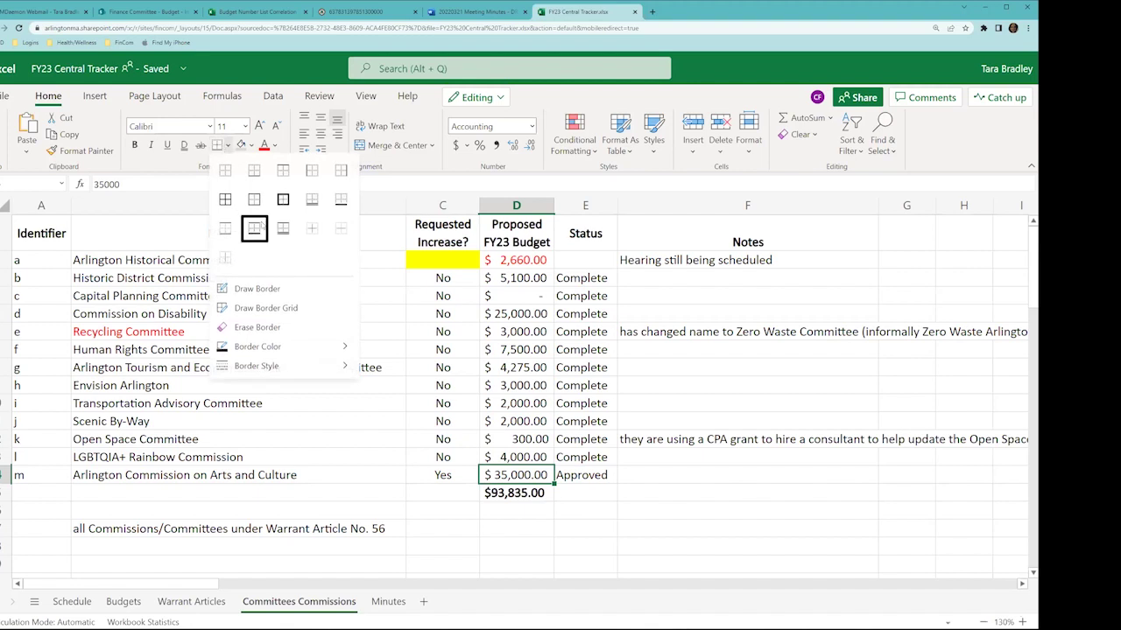
key("Escape")
left_click(487, 525)
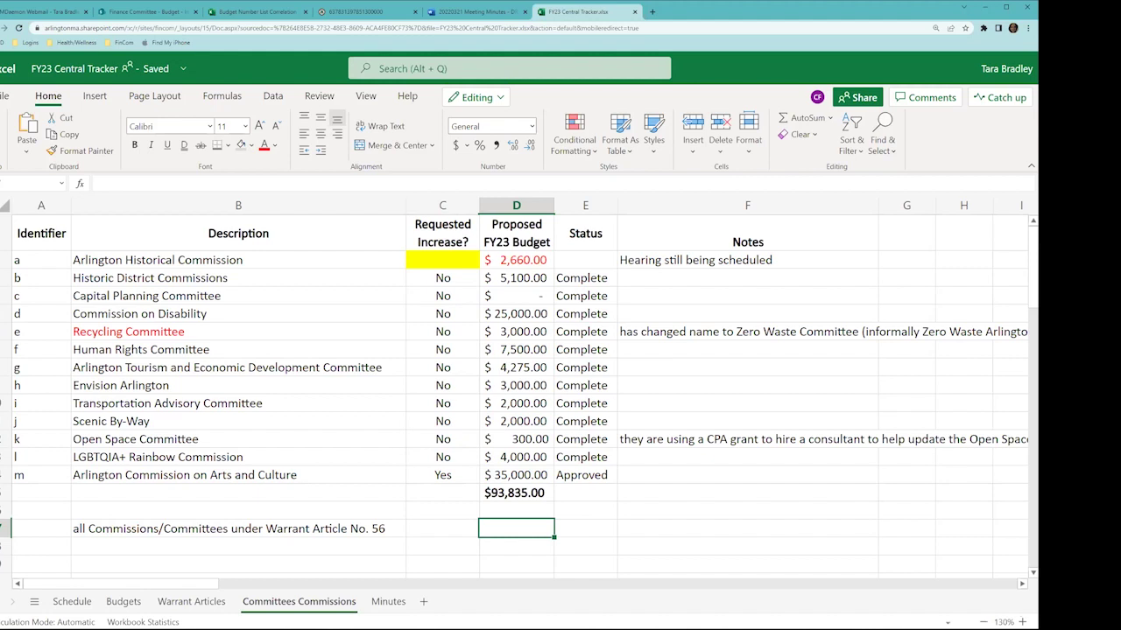
- Select the identifiers a to l, leaving out the Commission on Disability, to see which committees are covered
left_click(28, 260)
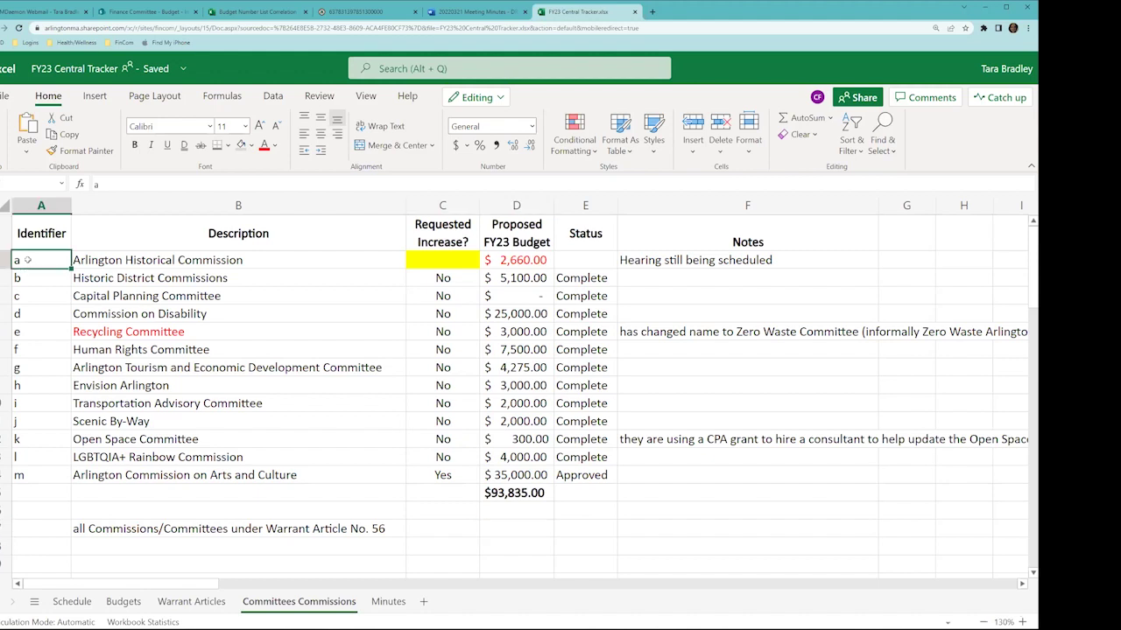
left_click_drag(28, 260, 53, 456)
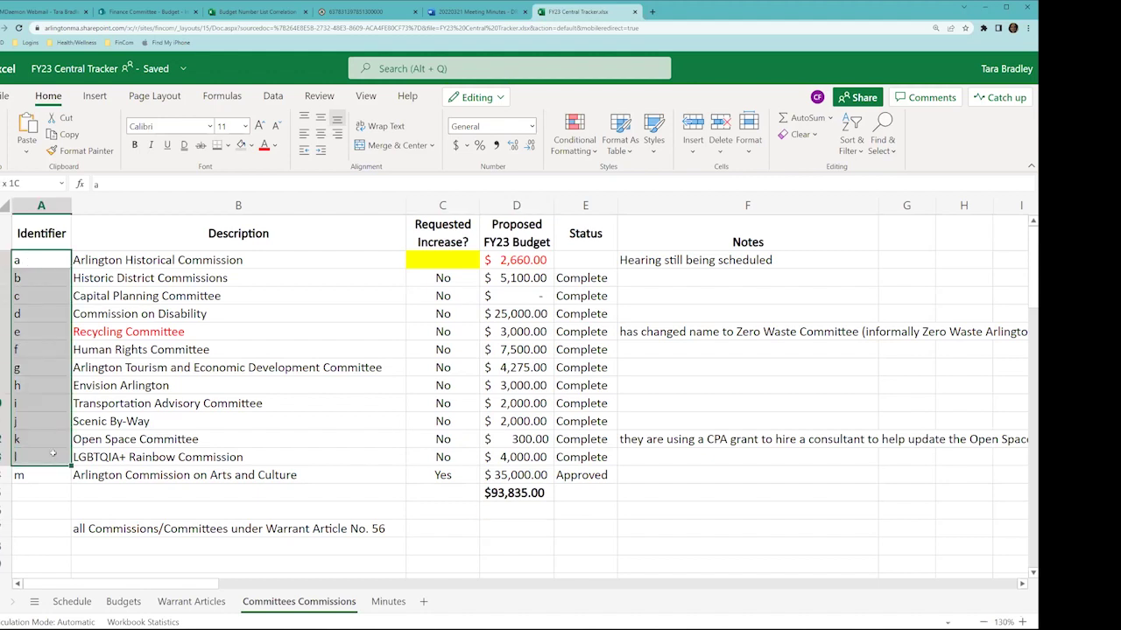
left_click(50, 311)
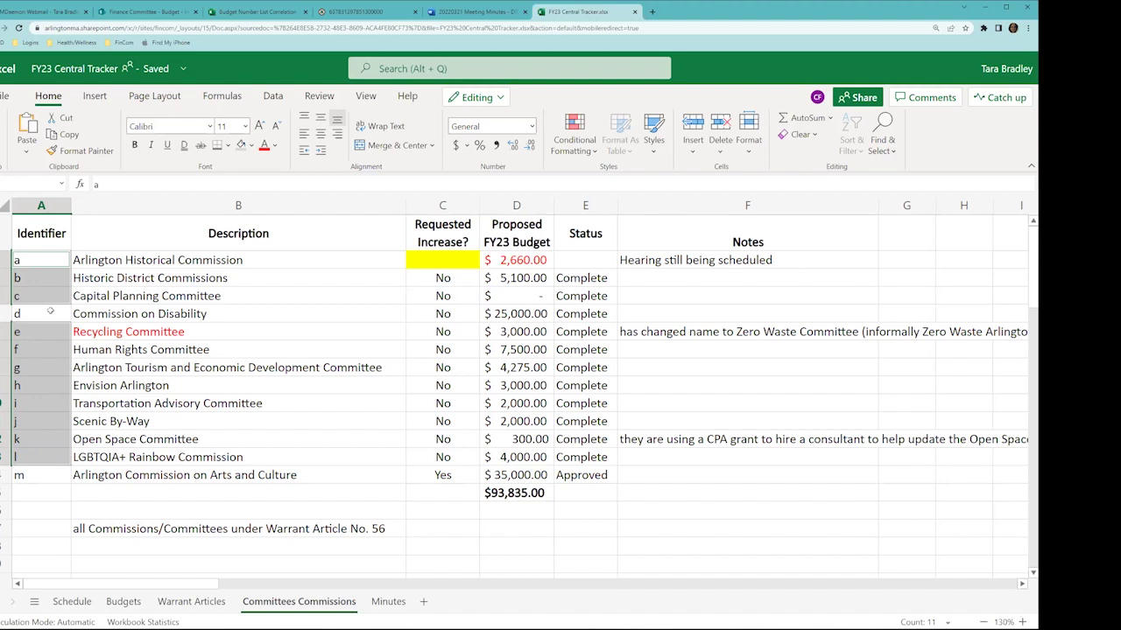
left_click(463, 383)
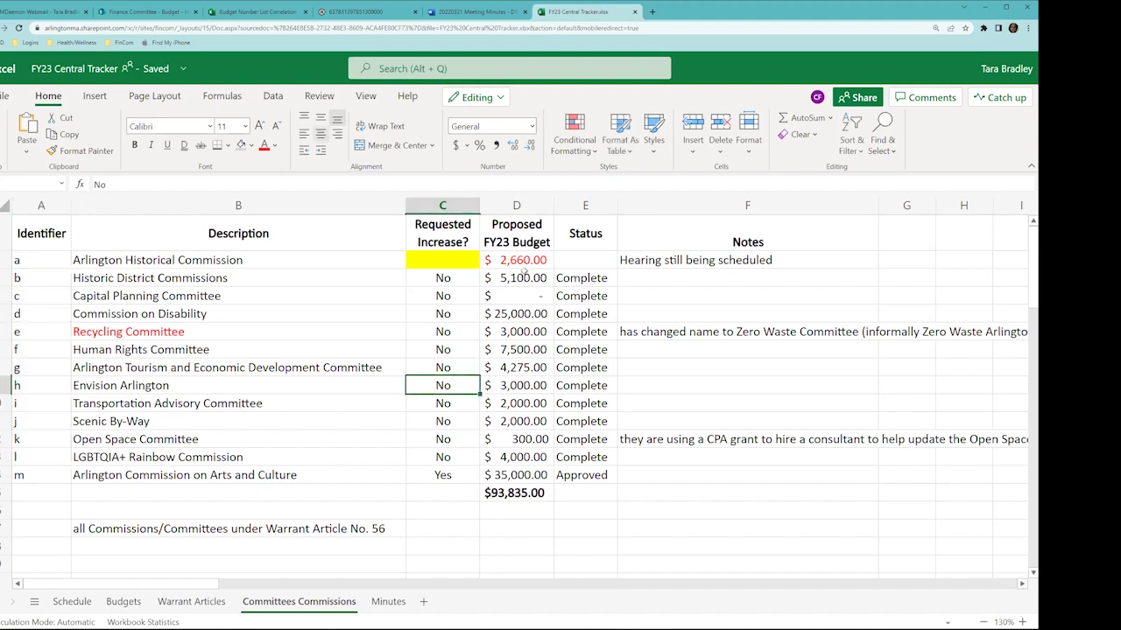
- Select the proposed FY23 budgets of committees a to l, leaving out the Commission on Disability, to read their sum
left_click(522, 275)
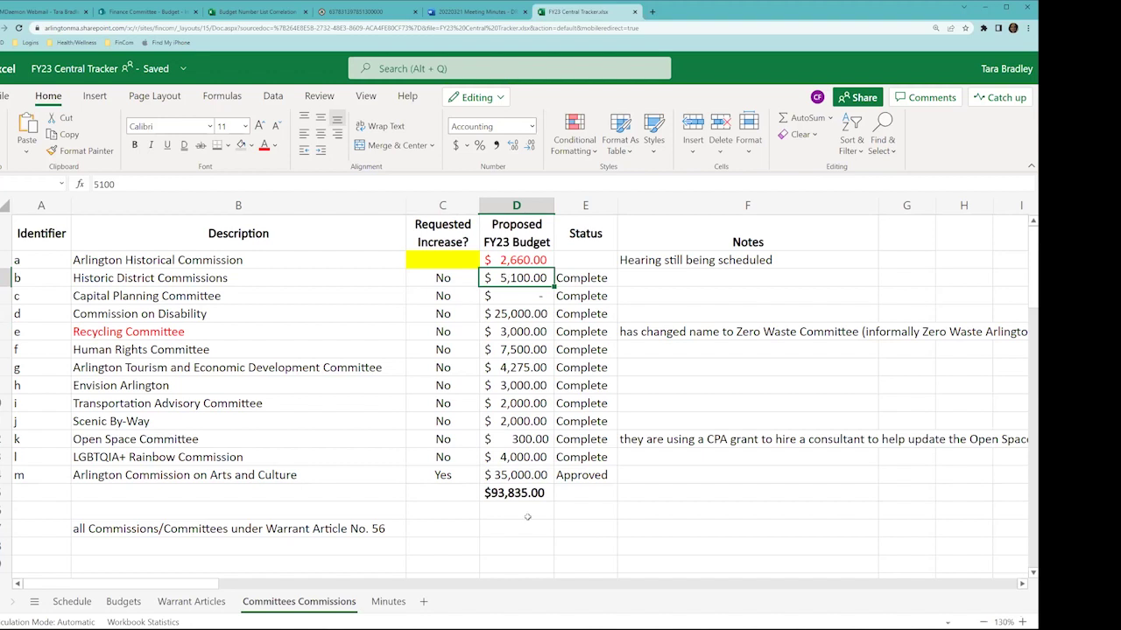
left_click_drag(518, 457, 520, 277)
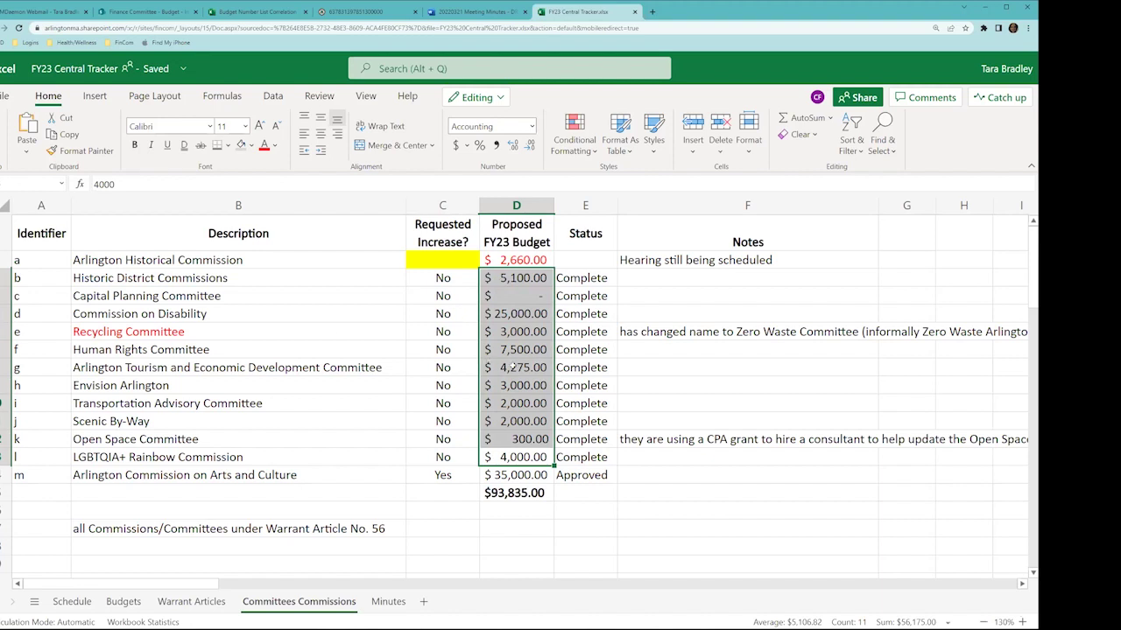
left_click(504, 314, "ctrl")
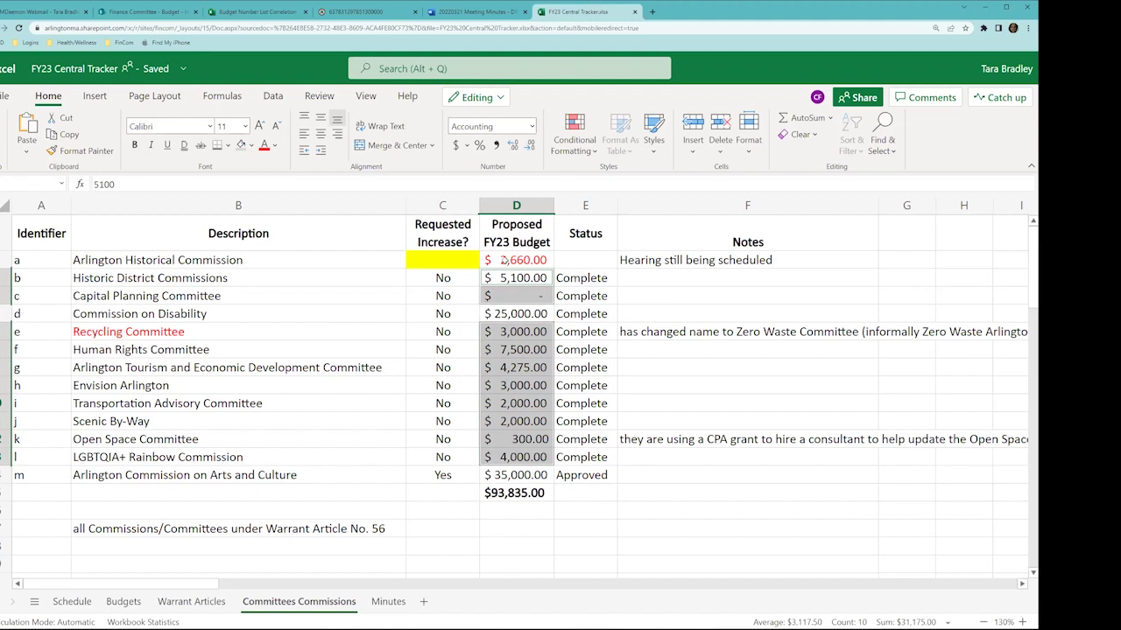
left_click(504, 260, "ctrl")
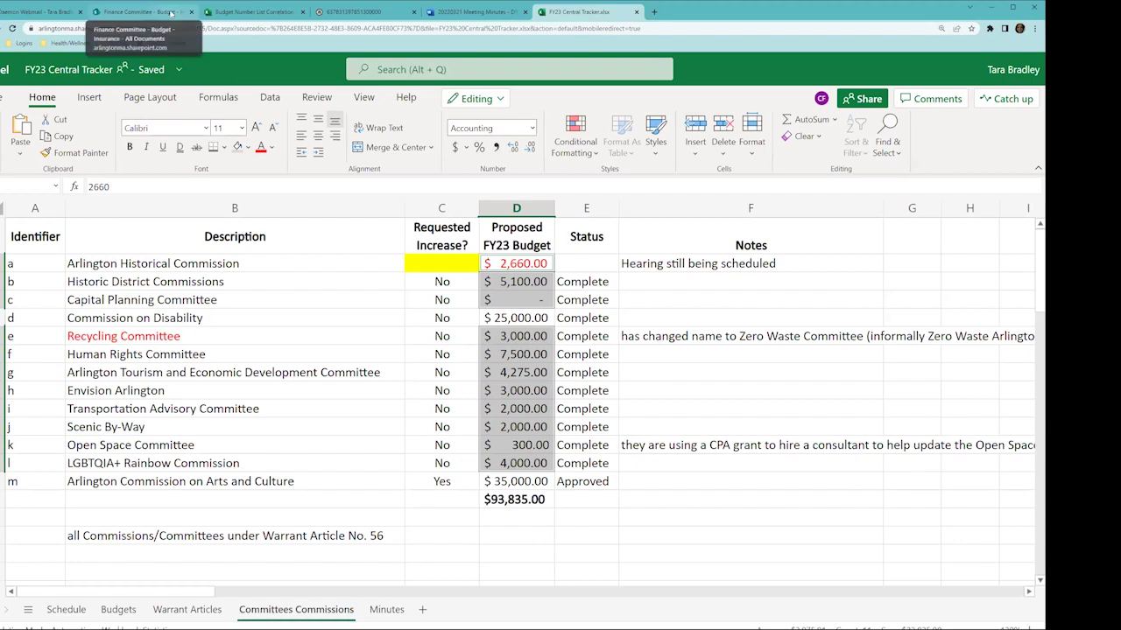
- Switch to the 20220321 Meeting Minutes draft and enter 33,835 on a new line below the Special Town Meeting item
key("ctrl+shift+Tab")
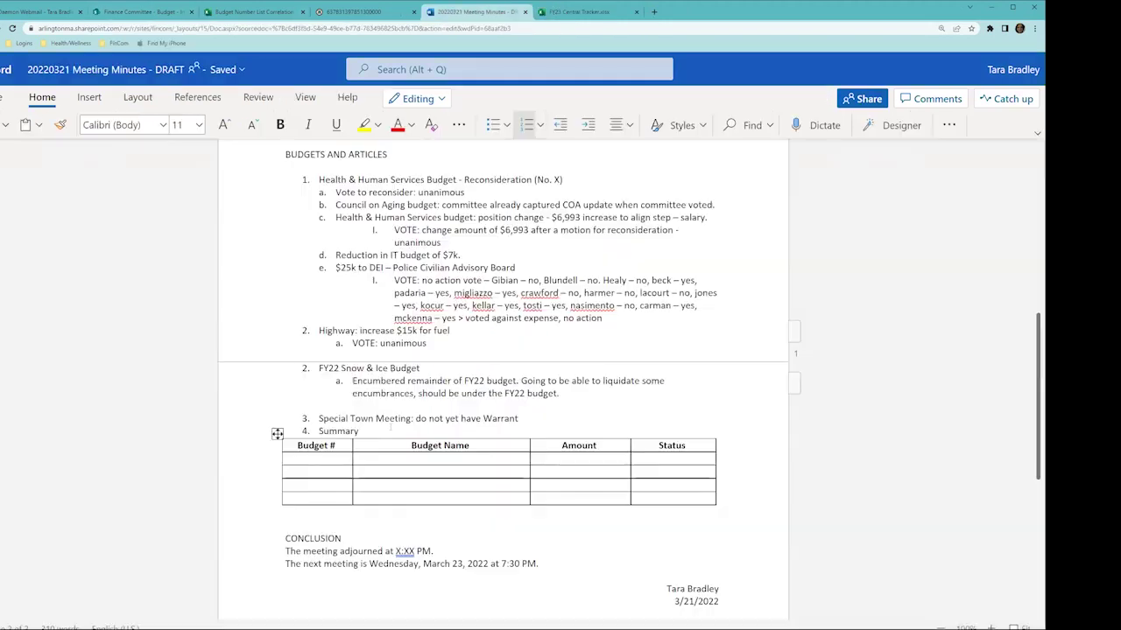
left_click(532, 418)
key("shift+Return")
type("33,")
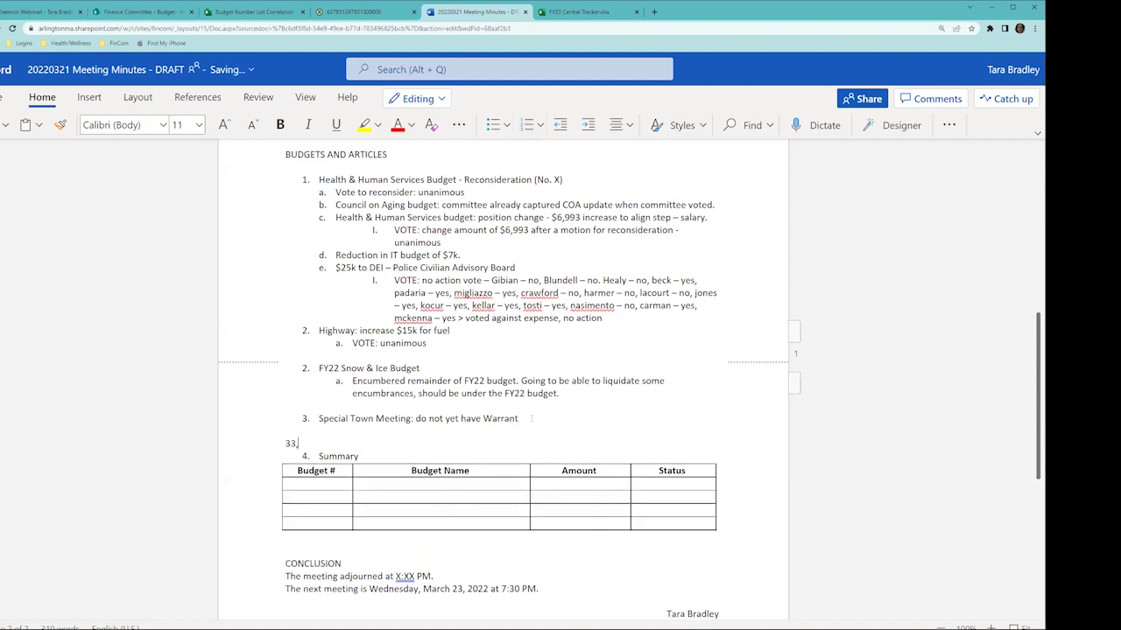
type("835")
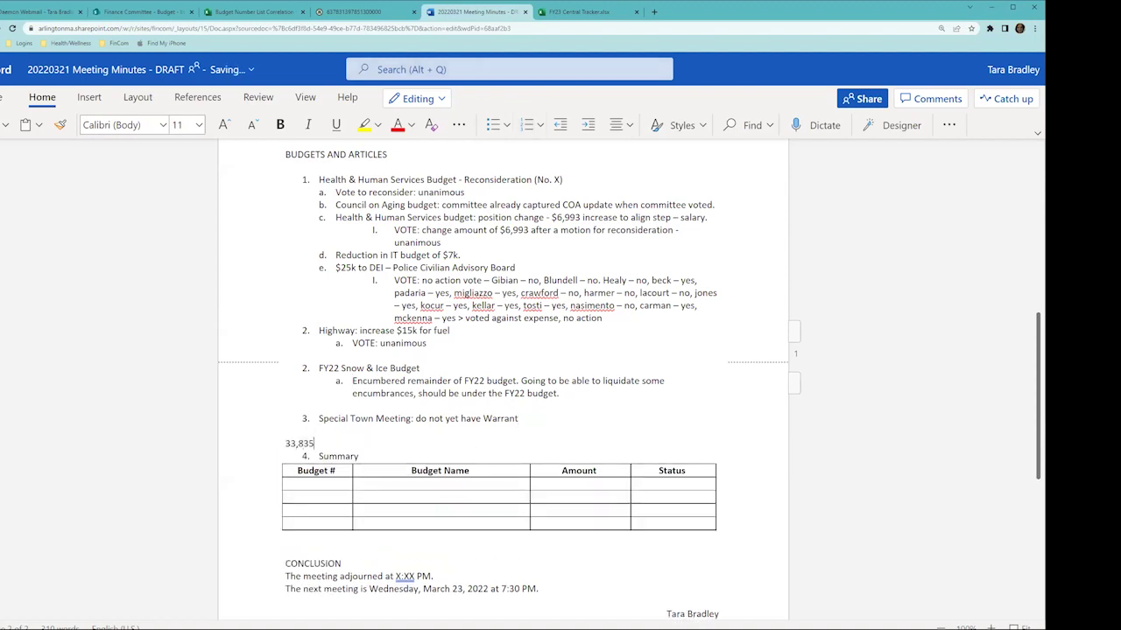
- Recheck the tracker's selected budgets, then add "(exclude commission on disabilty & Arts/Culture - already voted)" after 33,835 in the meeting minutes
left_click(265, 11)
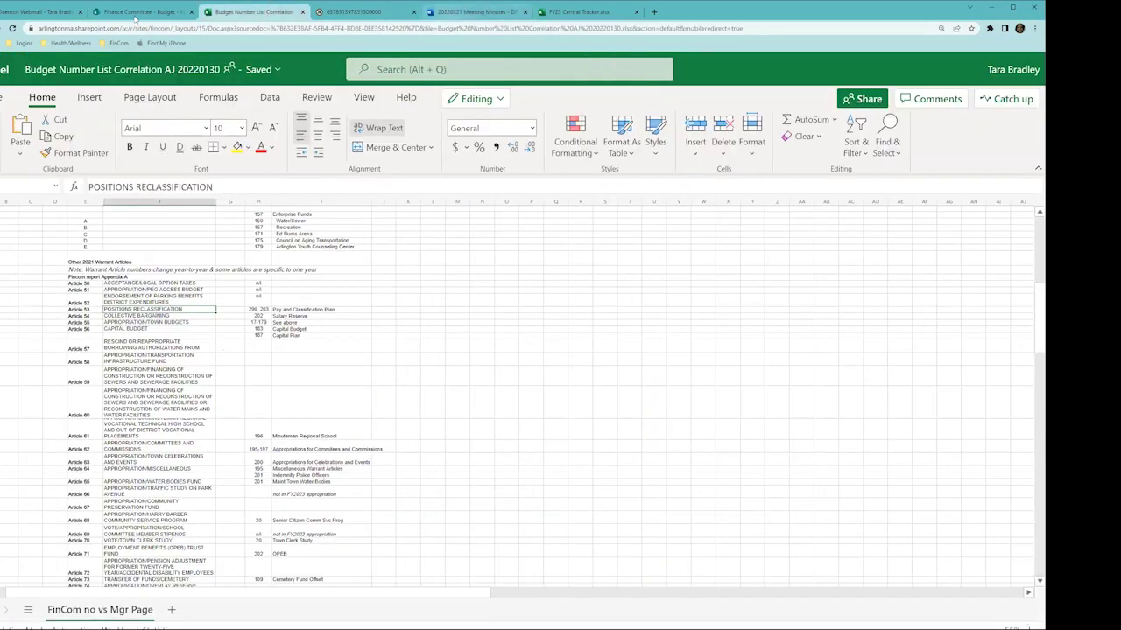
key("ctrl+6")
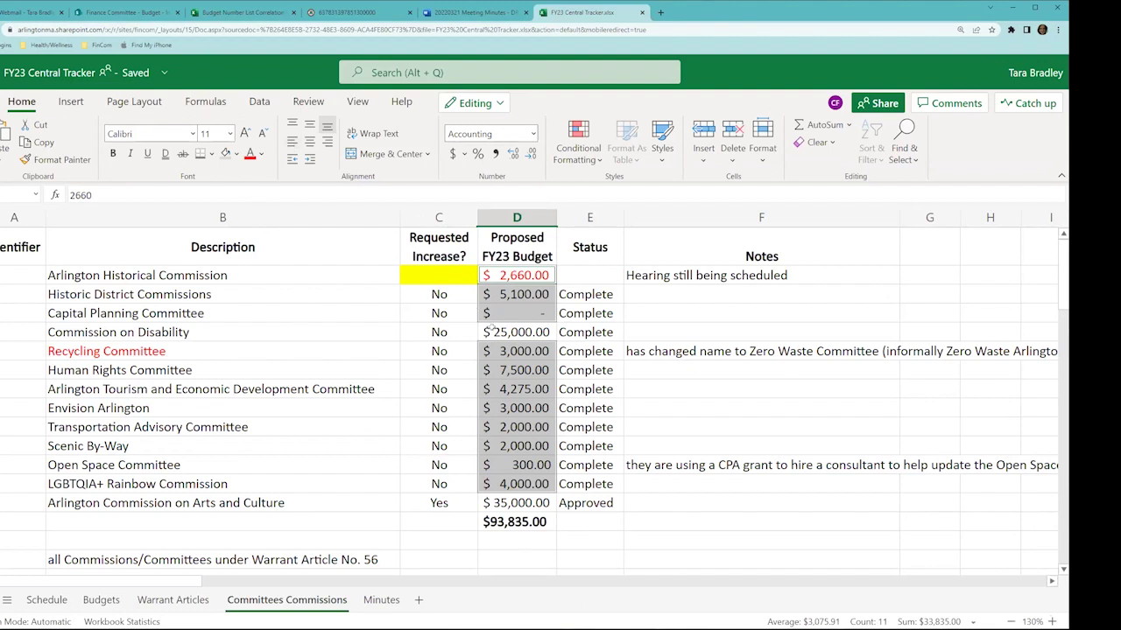
left_click(437, 15)
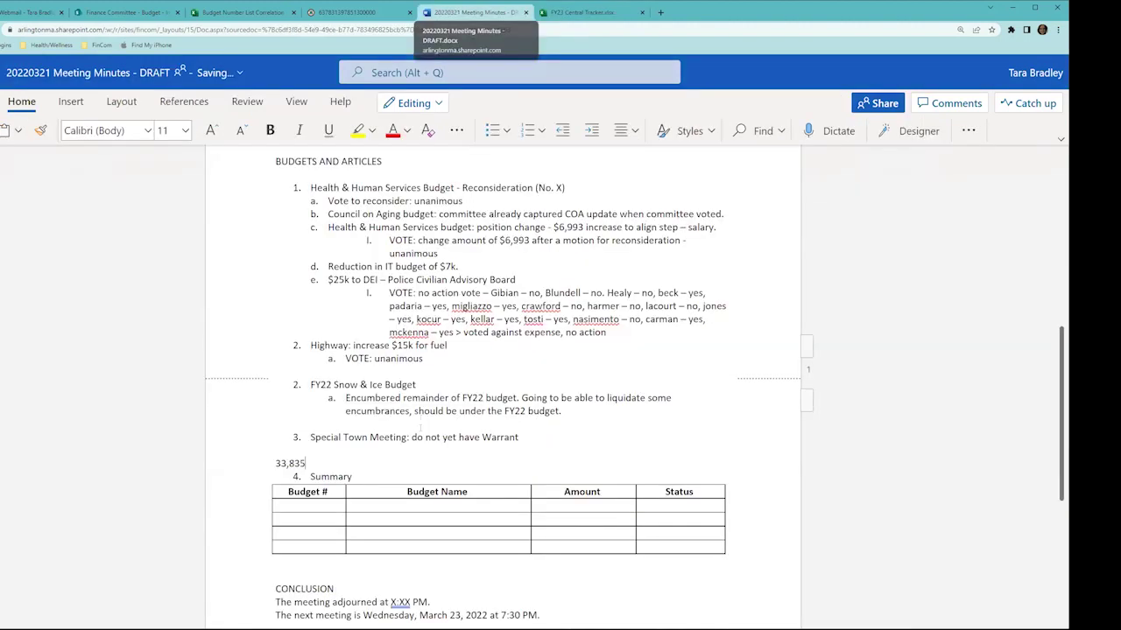
type("(ec")
type("clude commission in")
key("BackSpace")
key("BackSpace")
type("on disabilty & Arts/Culture - already voted)")
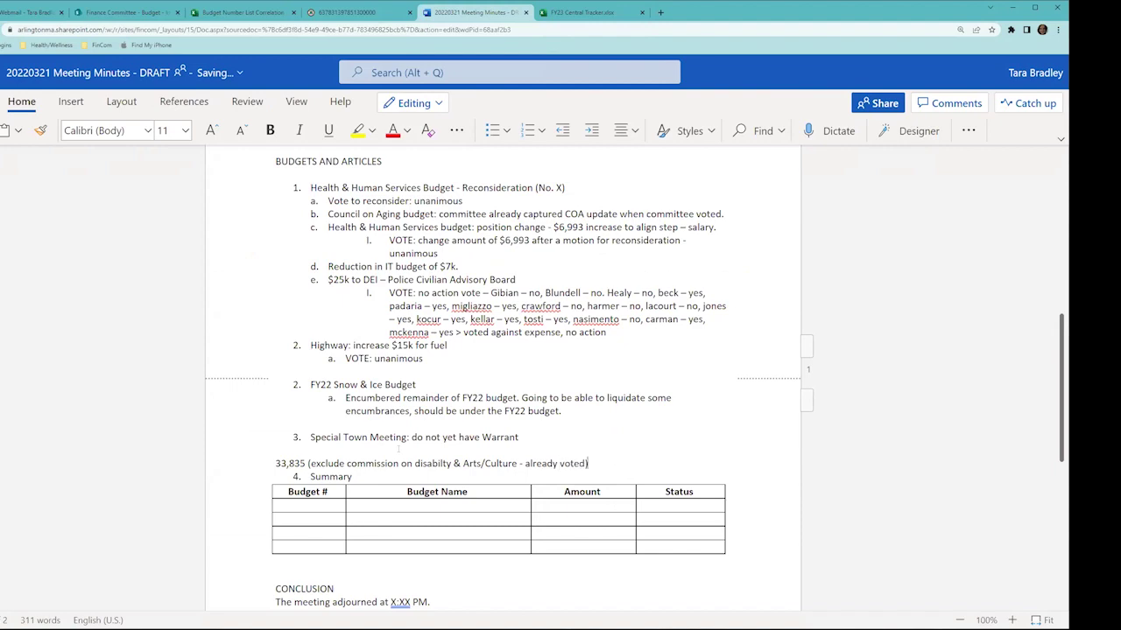
key("Return")
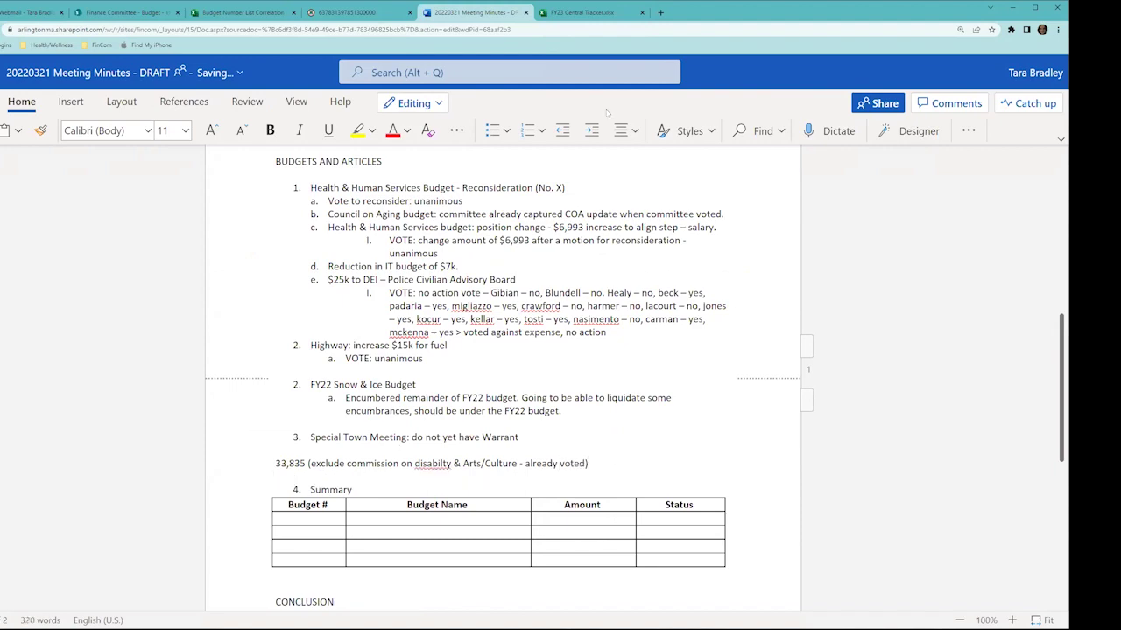
- Switch to FY23 Central Tracker and select the Commission on Disability's entry and its proposed FY23 budget
left_click(608, 12)
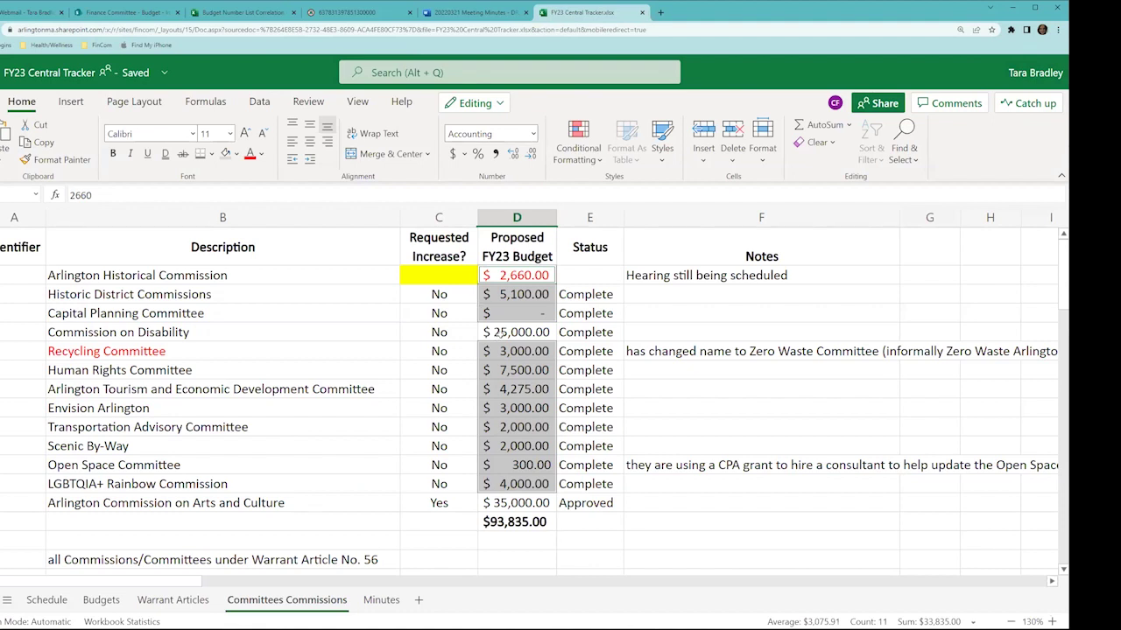
left_click_drag(499, 332, 35, 337)
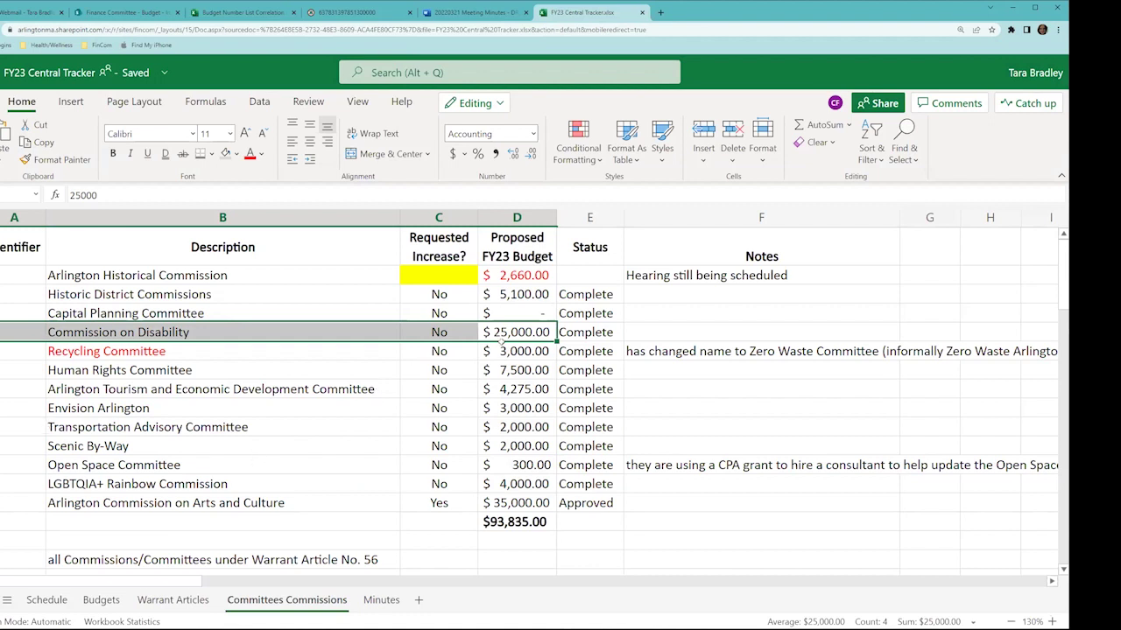
left_click(503, 332)
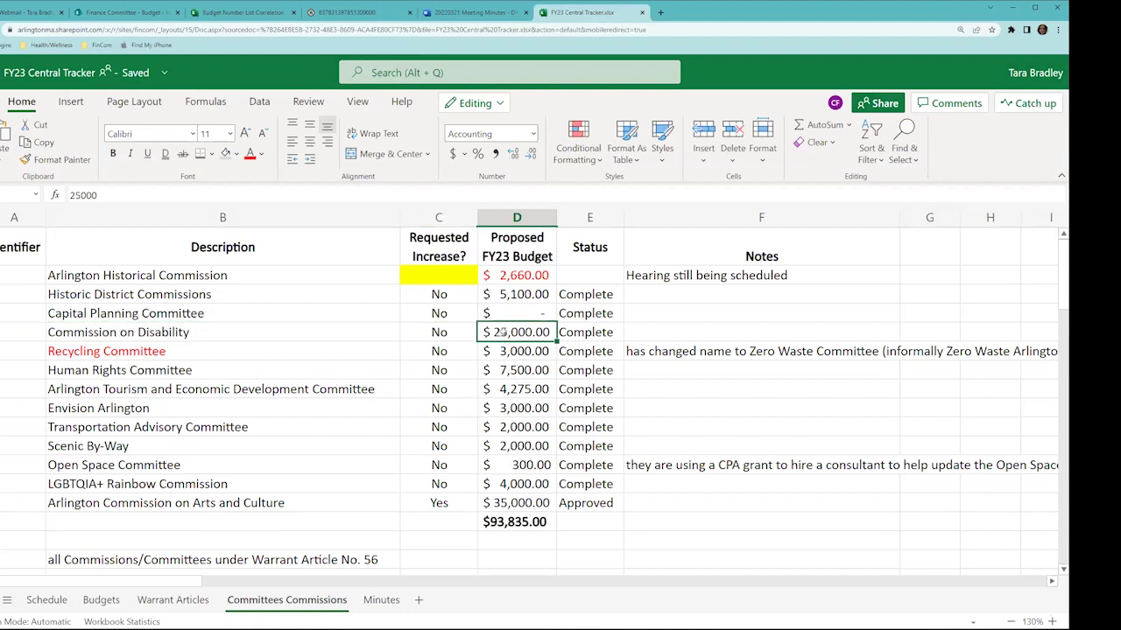
- Extend the 33,835 line in the meeting minutes with a reminder to EMAIL DISABILITY COMMISSION about its budget, ending in "7 days"
key("ctrl+shift+Tab")
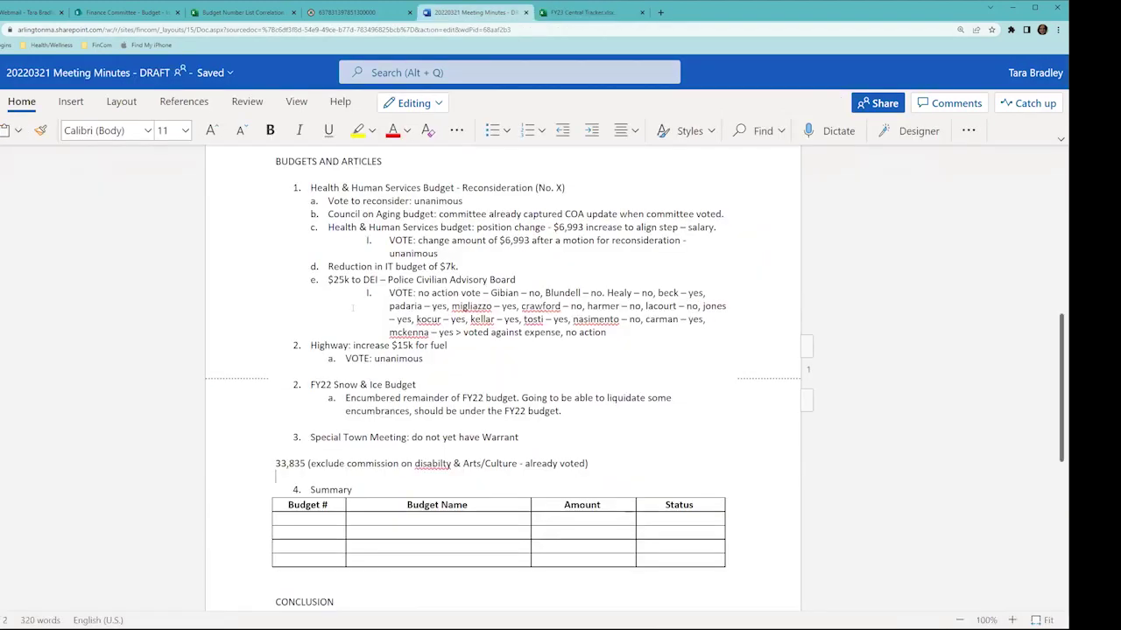
left_click(611, 463)
type(". EMAIL DISABILITY")
type(" COMMISSION -")
type(" Appro")
key("BackSpace")
key("BackSpace")
key("BackSpace")
key("BackSpace")
key("BackSpace")
type("want a")
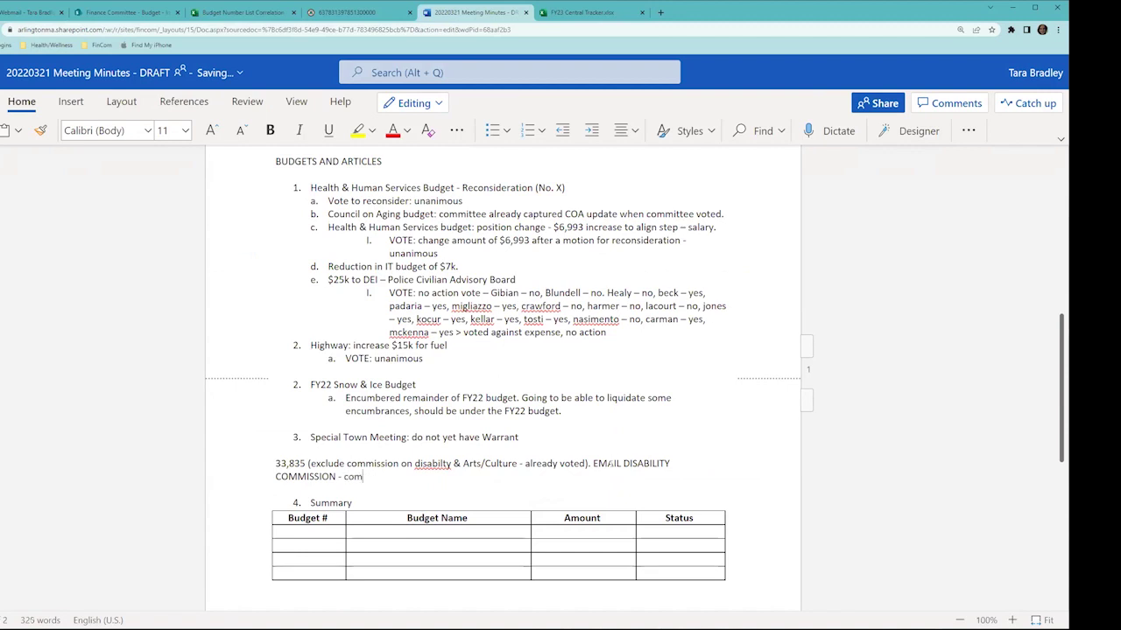
type(" budget - 7 days")
- Examine the dollar figures and statuses in FY23 Central Tracker's Warrant Articles sheet, from Appropriation/Miscellaneous through the resolutions
left_click(571, 14)
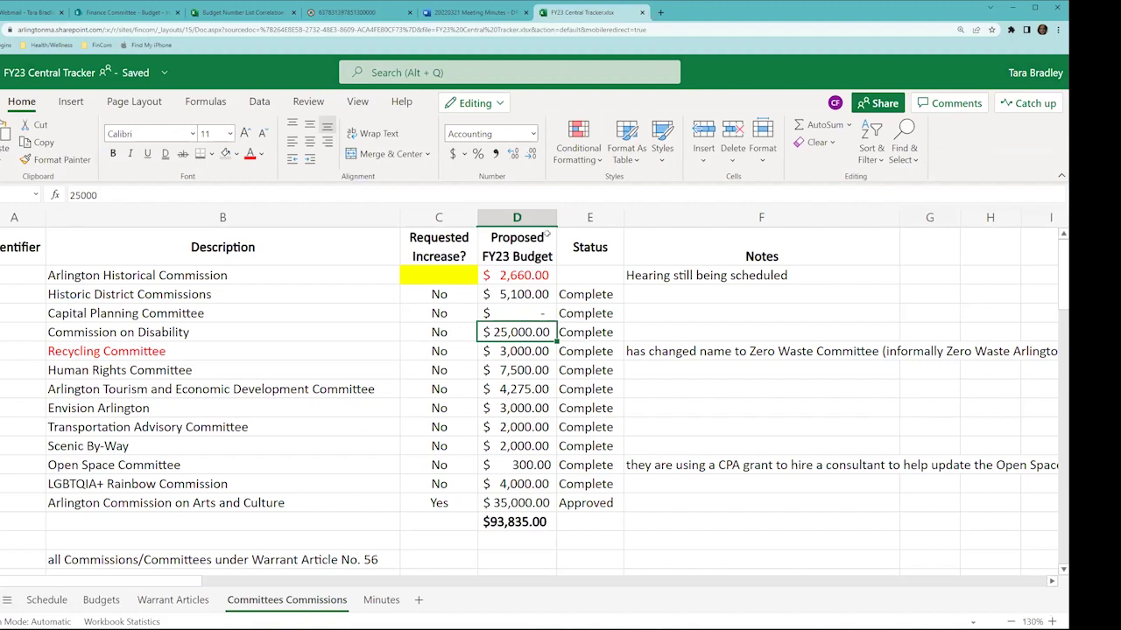
left_click(170, 599)
key("Left")
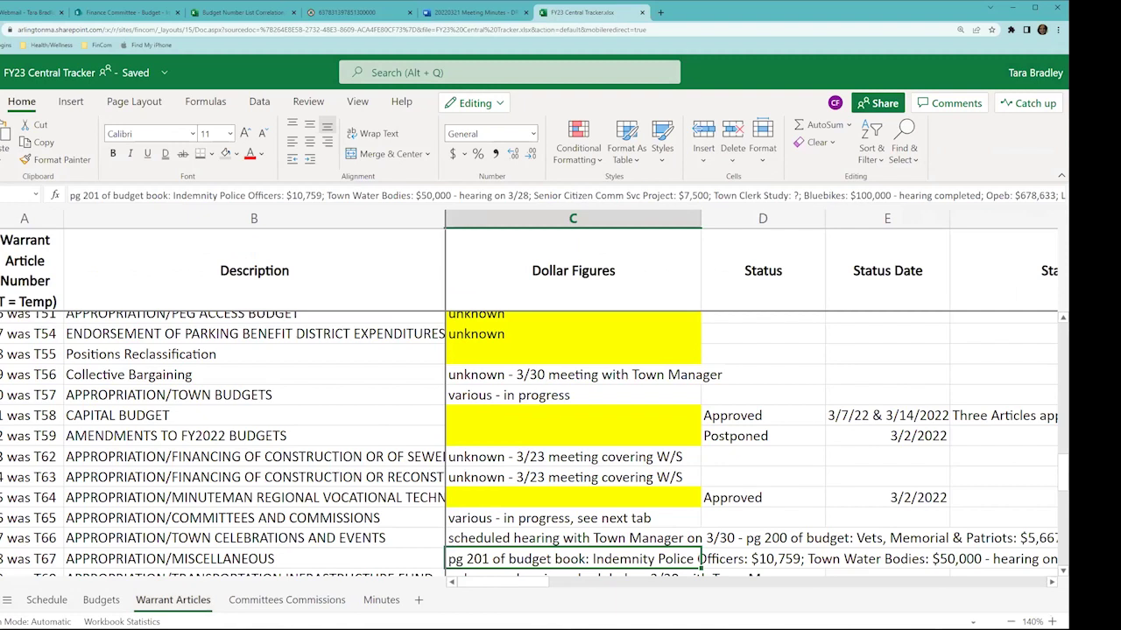
scroll(604, 404, "down", 3)
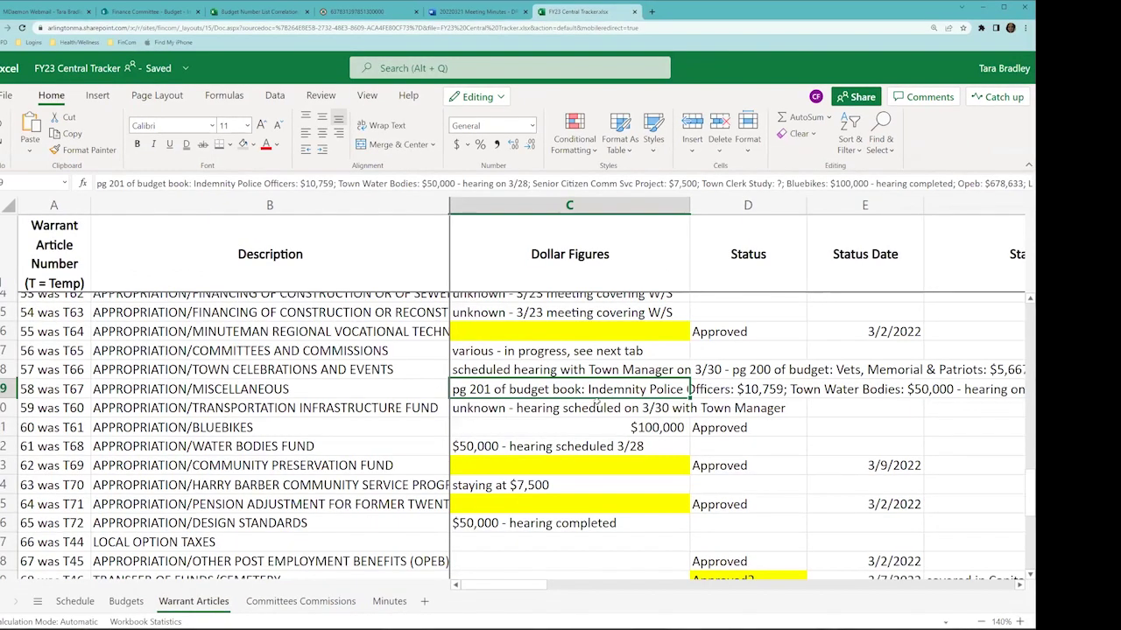
scroll(598, 401, "down", 2)
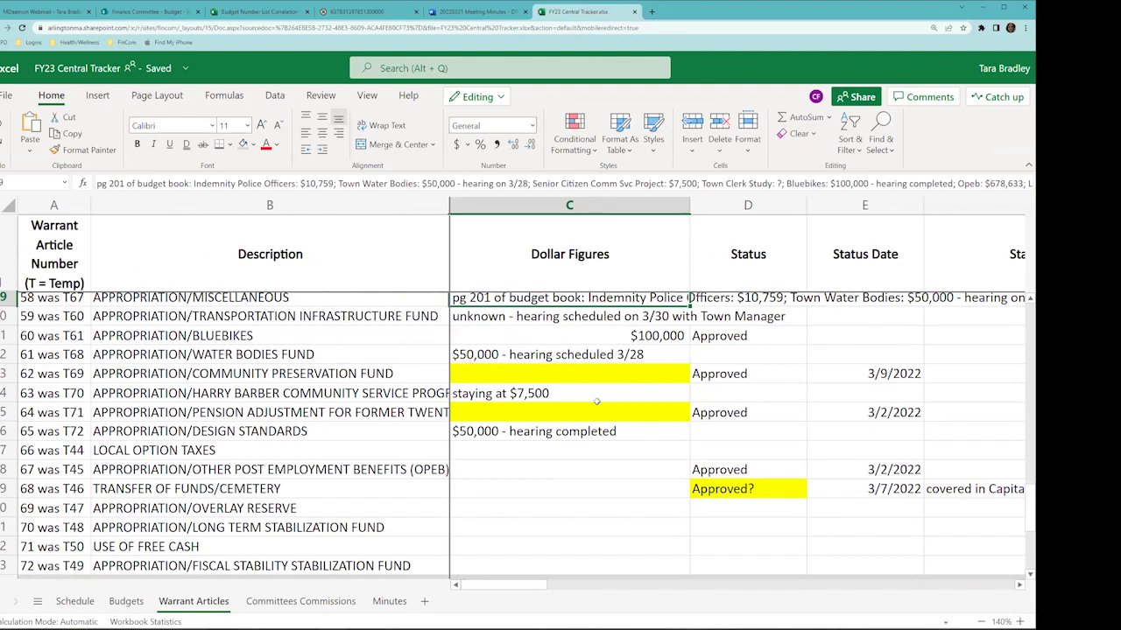
scroll(596, 401, "down", 2)
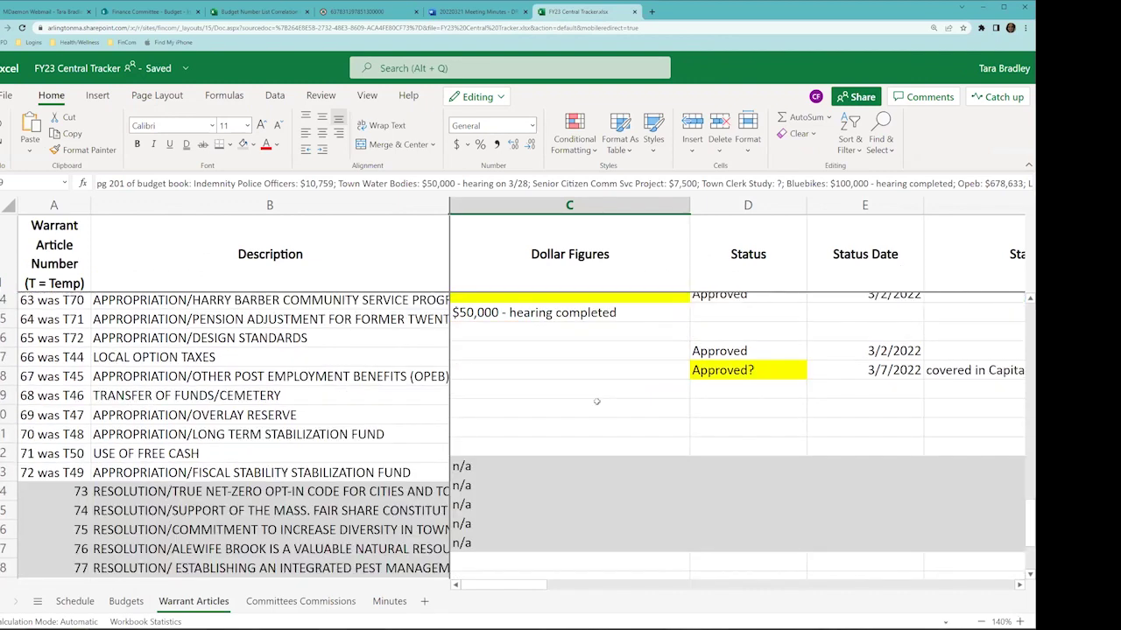
- Examine the remaining dollar figures, statuses and notes across the Warrant Articles sheet, down through the resolutions
scroll(596, 401, "down", 2)
scroll(596, 401, "up", 2)
left_click(596, 401)
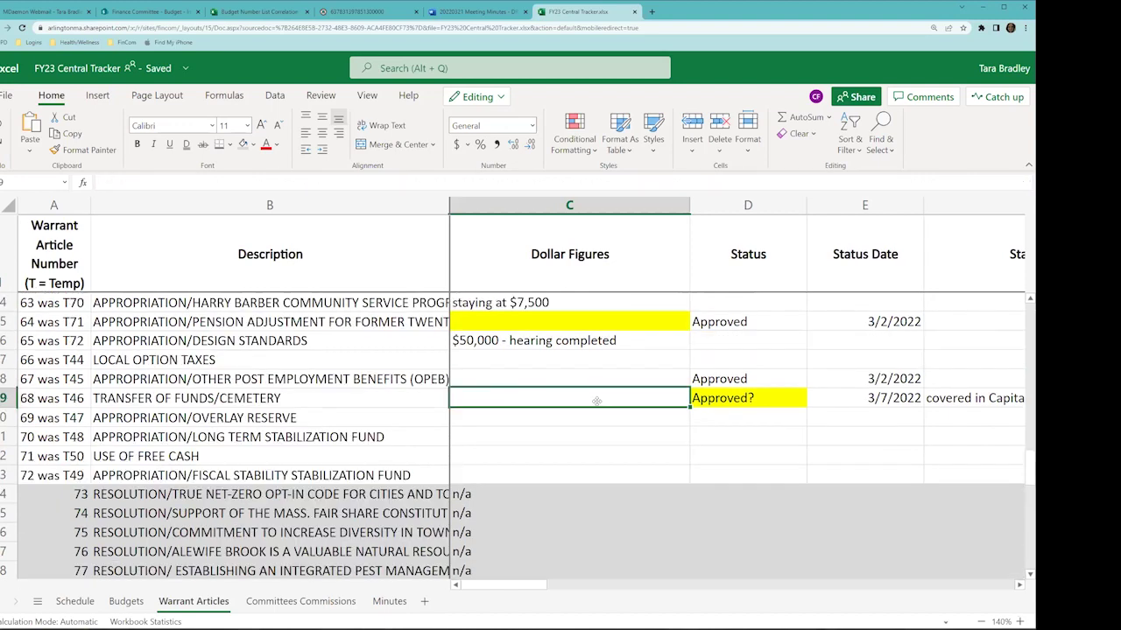
scroll(597, 401, "down", 5)
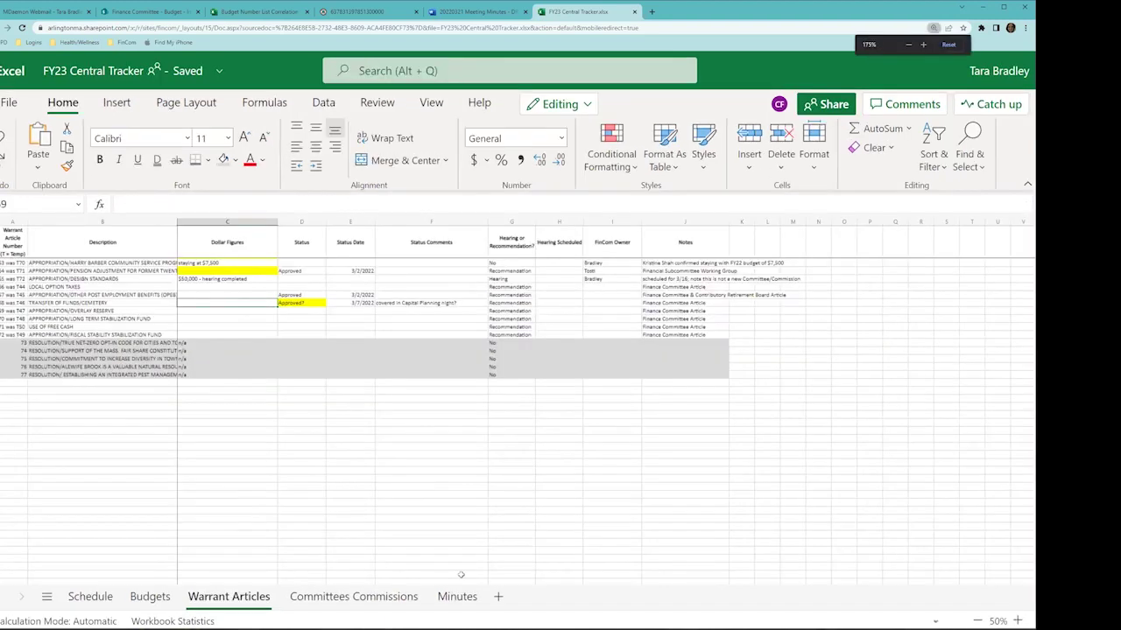
scroll(378, 567, "up", 1)
scroll(214, 428, "up", 5)
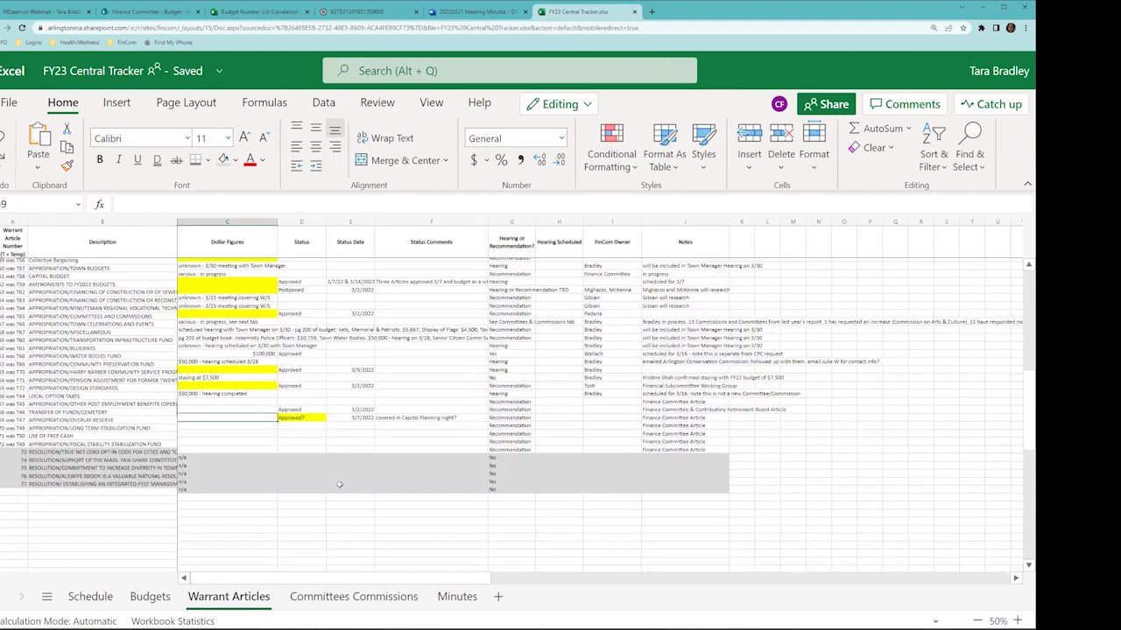
left_click(214, 427)
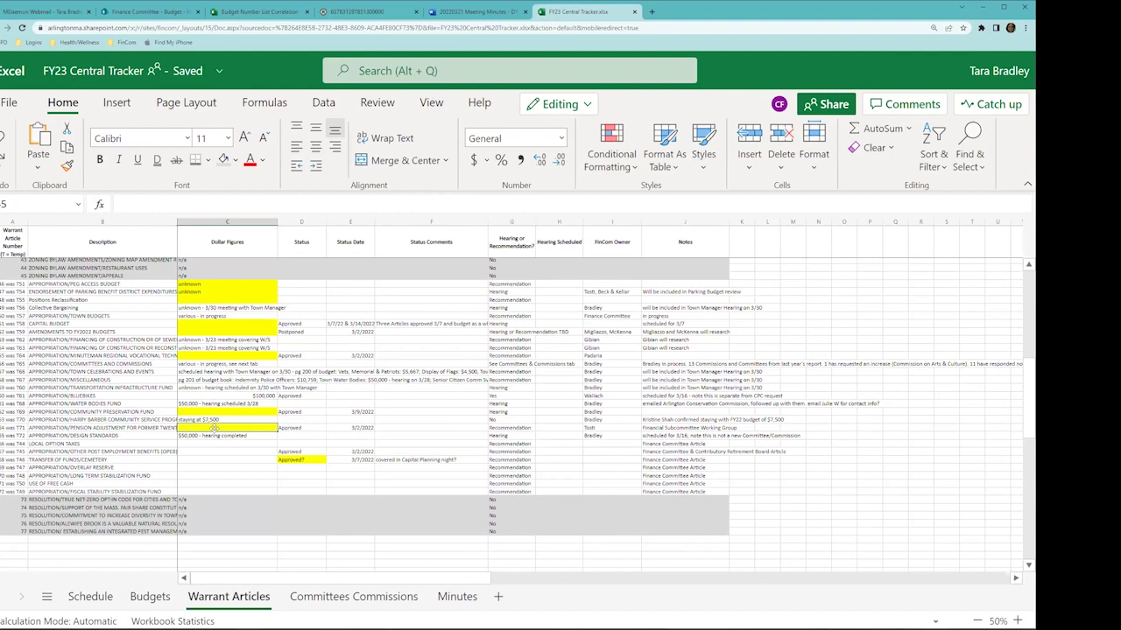
- Review the Schedule sheet's upcoming meetings, and check the Budgets sheet for departments without an approval
left_click(88, 598)
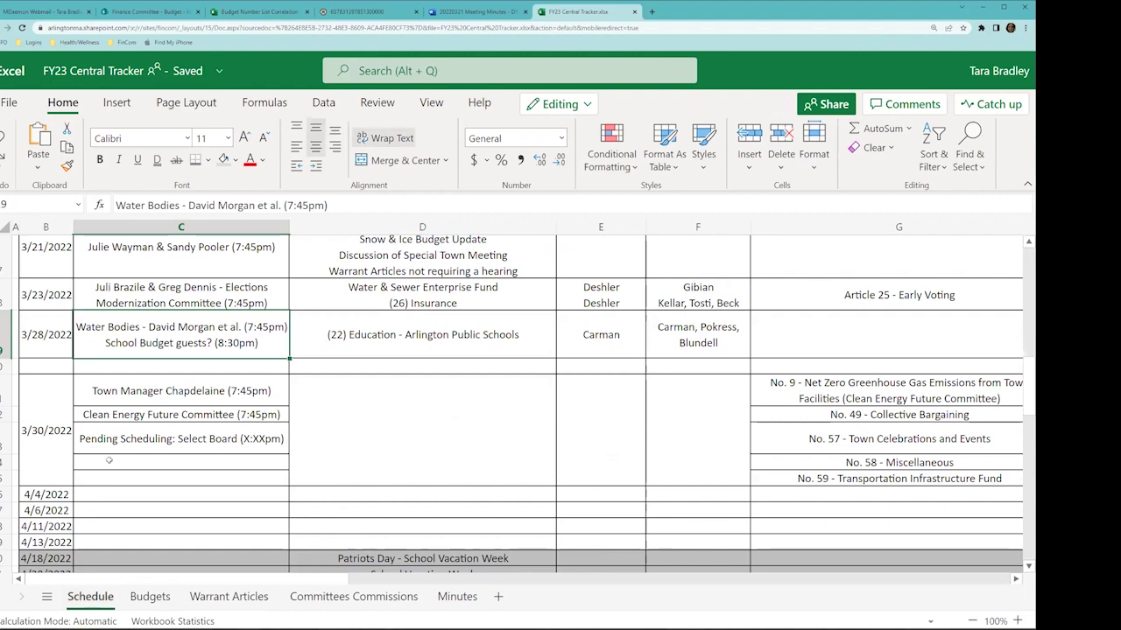
scroll(107, 460, "up", 1)
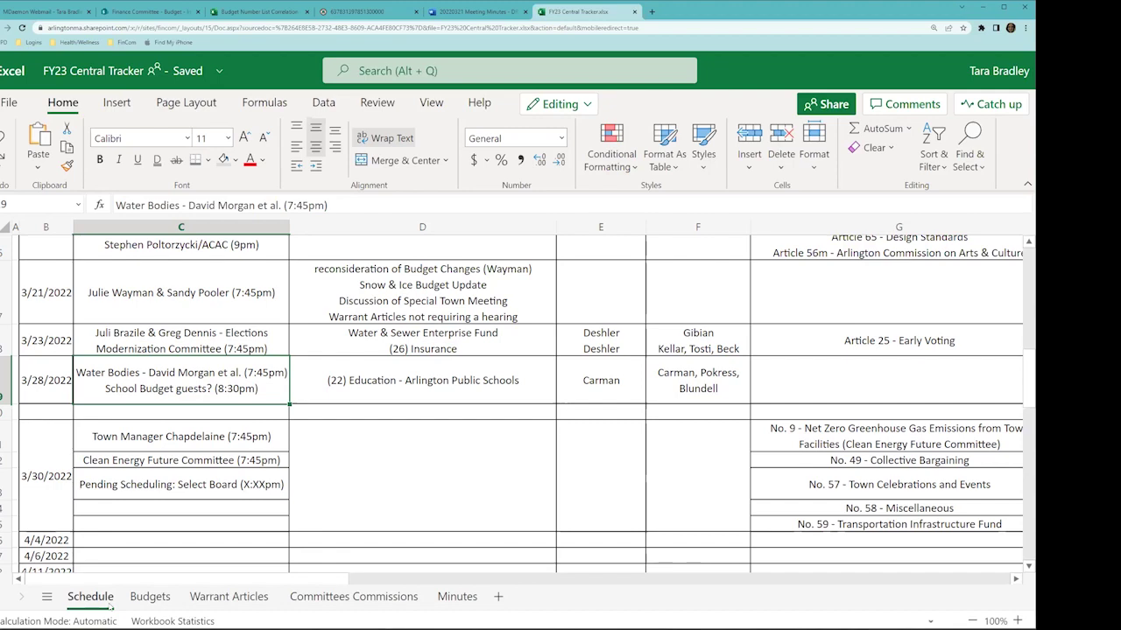
left_click(150, 596)
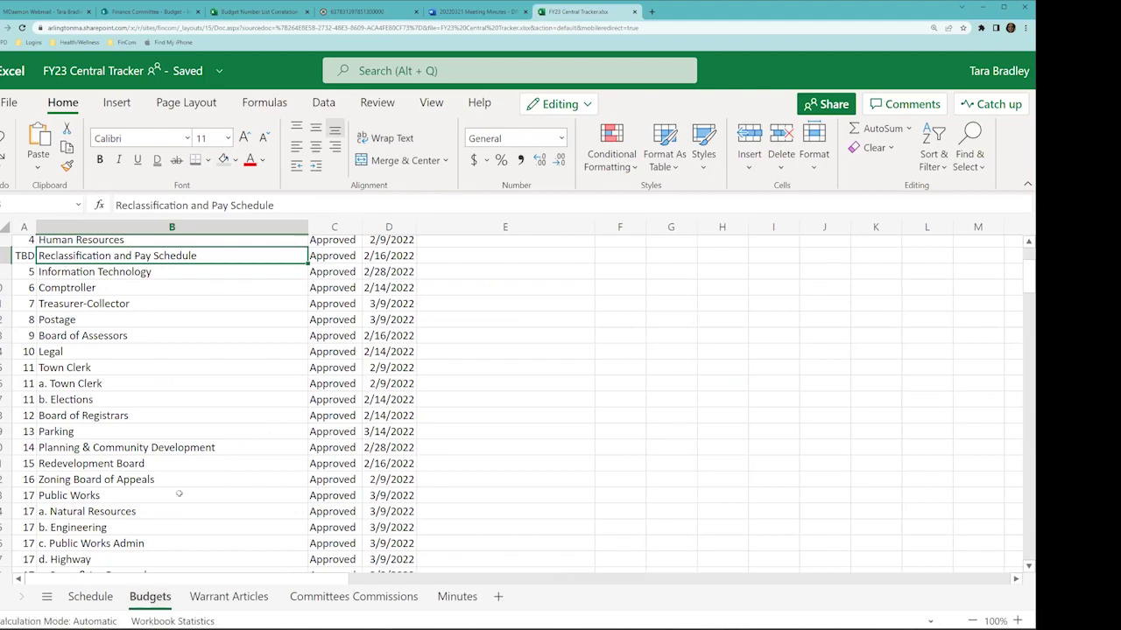
scroll(197, 436, "down", 6)
scroll(197, 436, "down", 1)
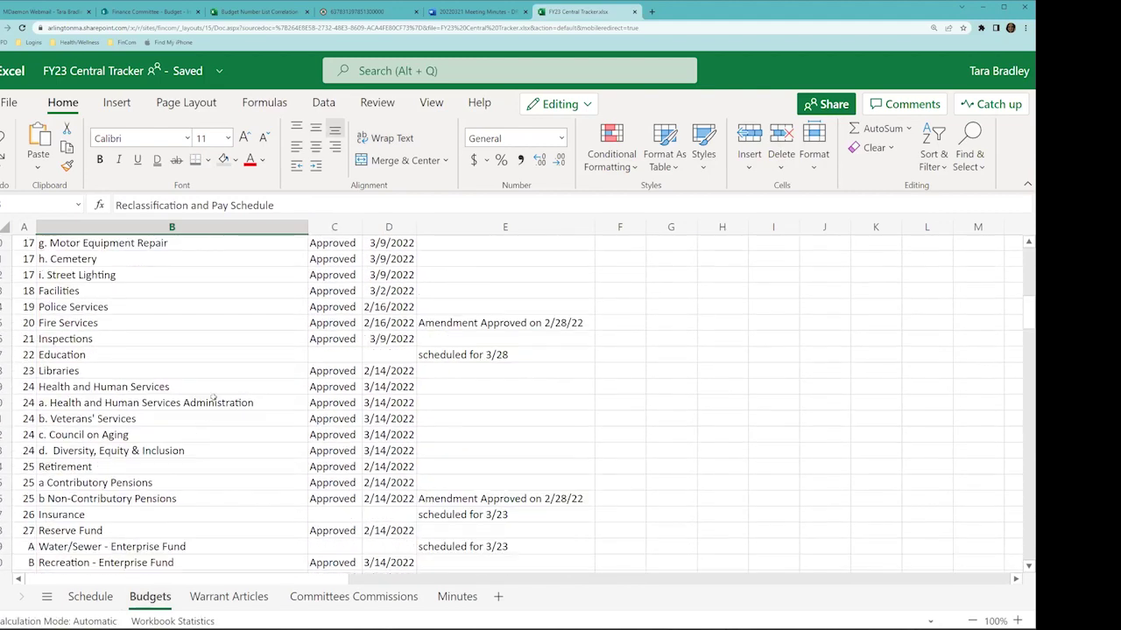
- Return to the Schedule sheet and select the 3/23/2022 and 3/28/2022 meetings from their dates through their budget topics
left_click(90, 596)
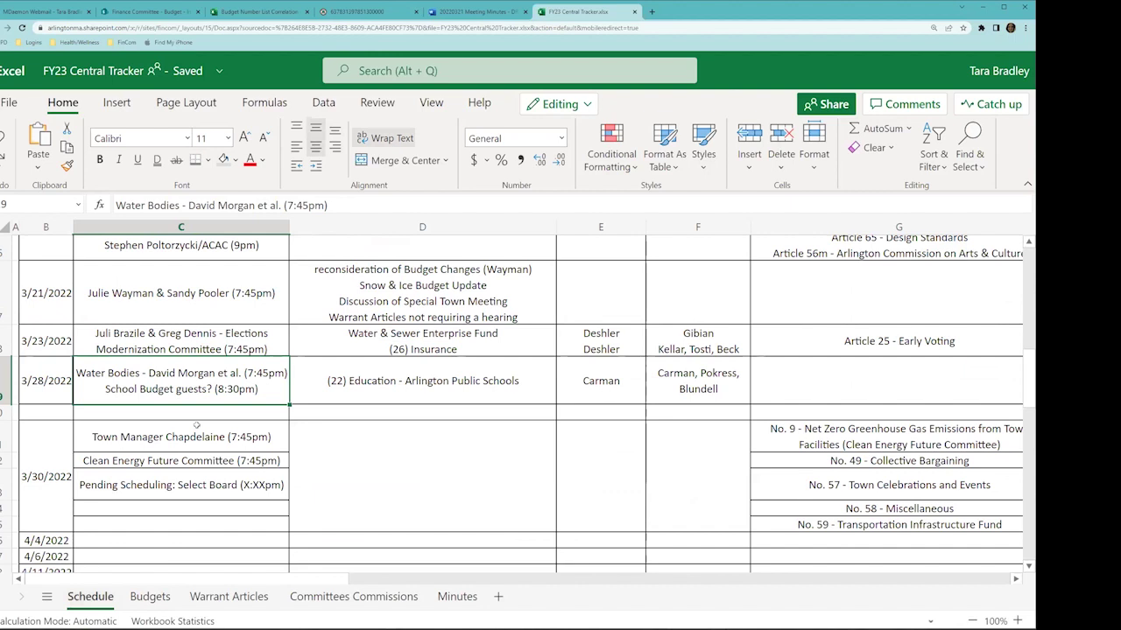
left_click(317, 387)
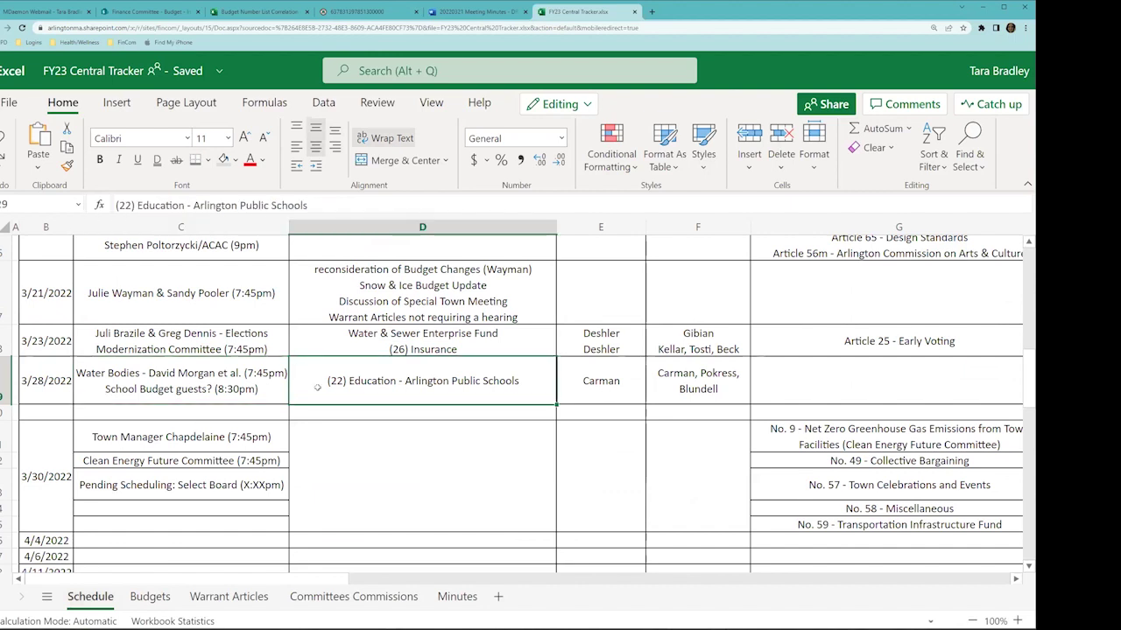
left_click_drag(343, 347, 343, 362)
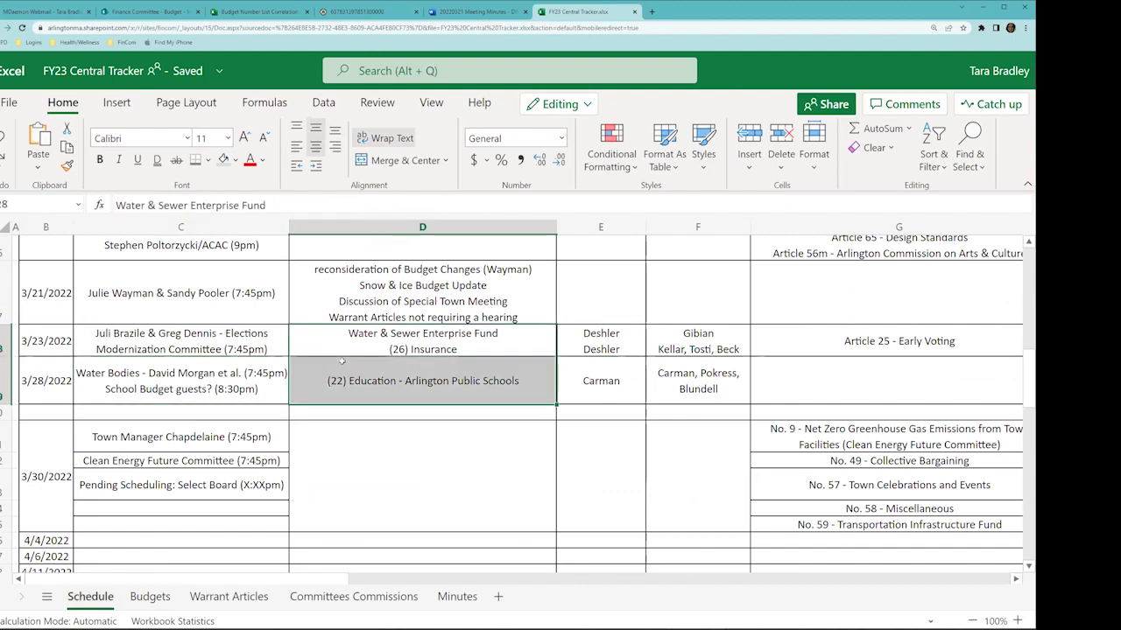
left_click_drag(53, 341, 329, 396)
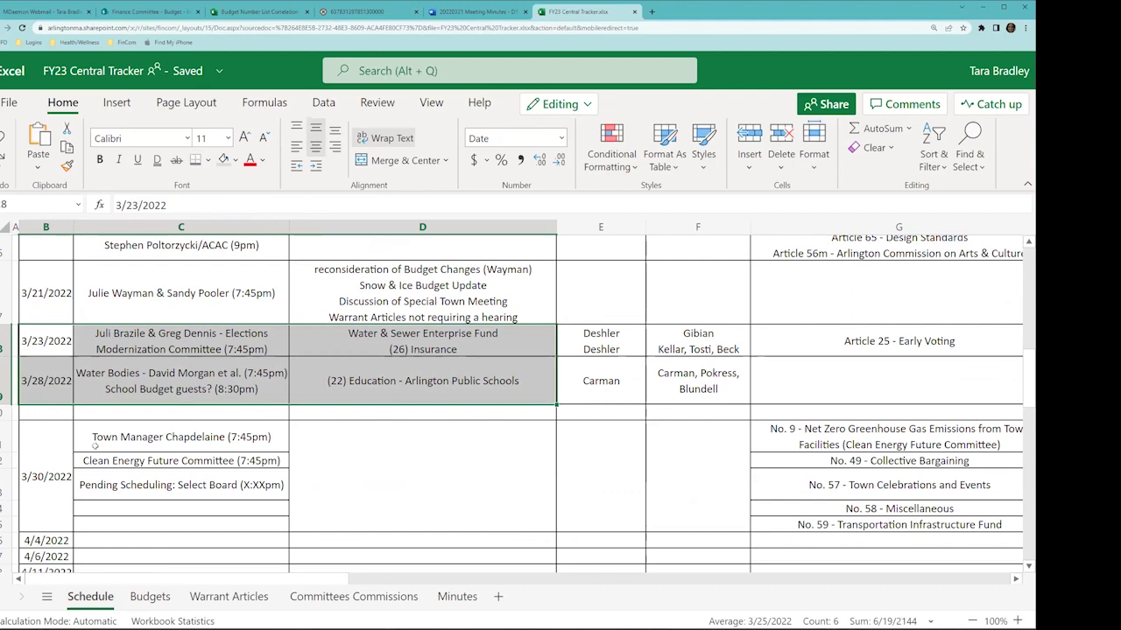
- Delete the blank row between the 3/28/2022 and 3/30/2022 meetings in the Schedule sheet
mouse_move(327, 579)
left_mouse_down()
mouse_move(405, 580)
mouse_move(328, 580)
left_mouse_up()
left_click(5, 411)
right_click(5, 417)
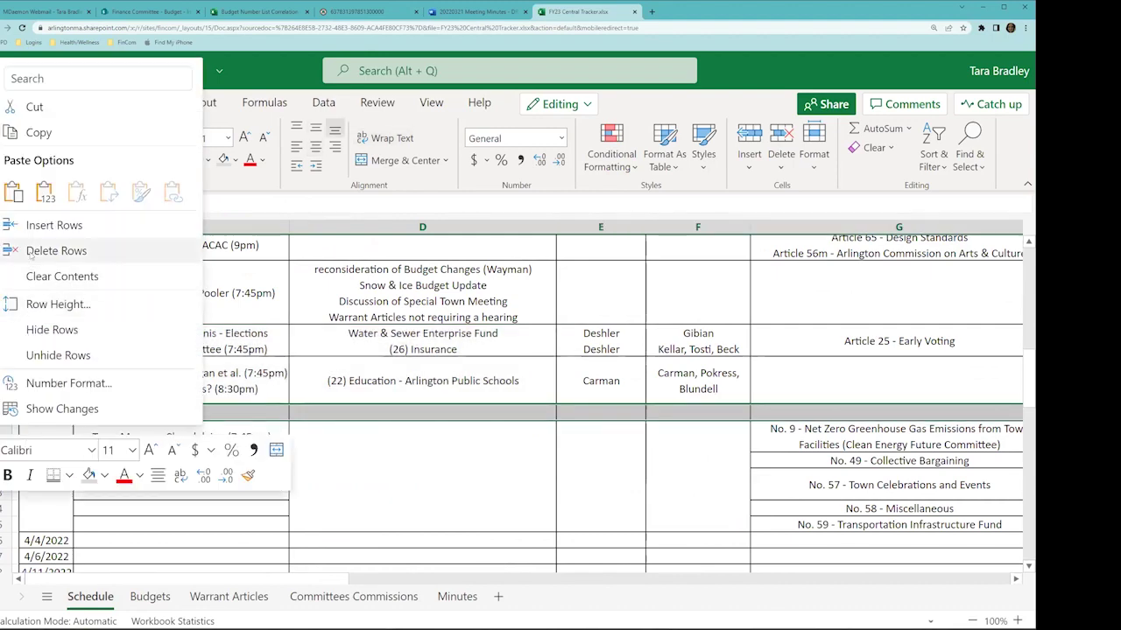
left_click(61, 248)
left_click(186, 423)
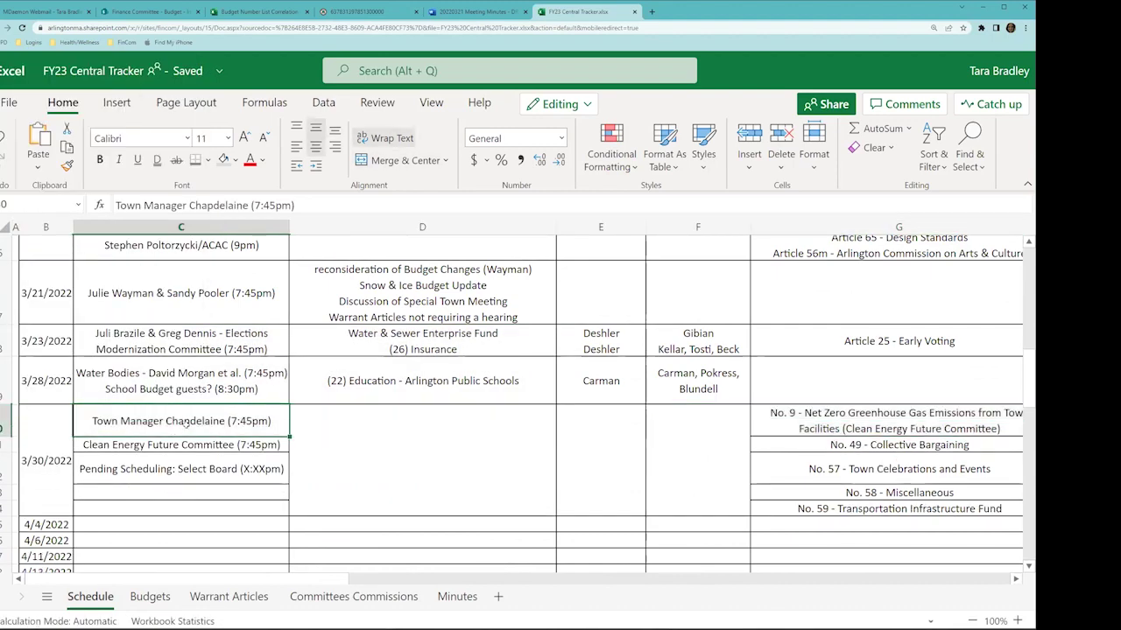
- Review the April meeting dates, selecting the 4/13/2022, 4/18/2022 and 4/11/2022 rows in turn
scroll(186, 423, "down", 1)
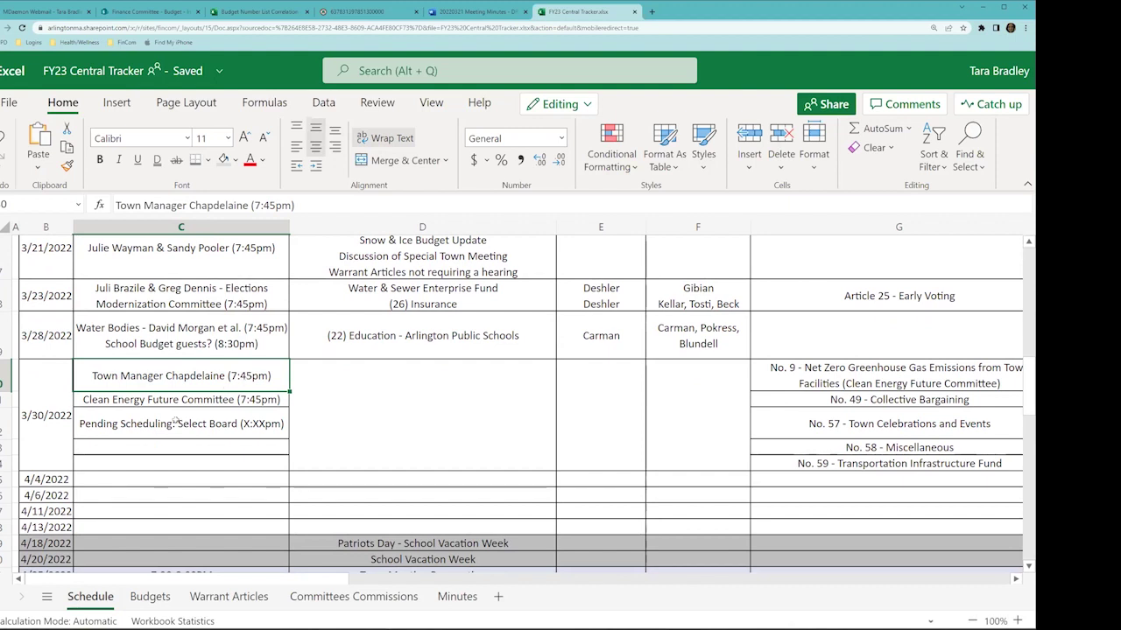
left_click_drag(48, 526, 352, 529)
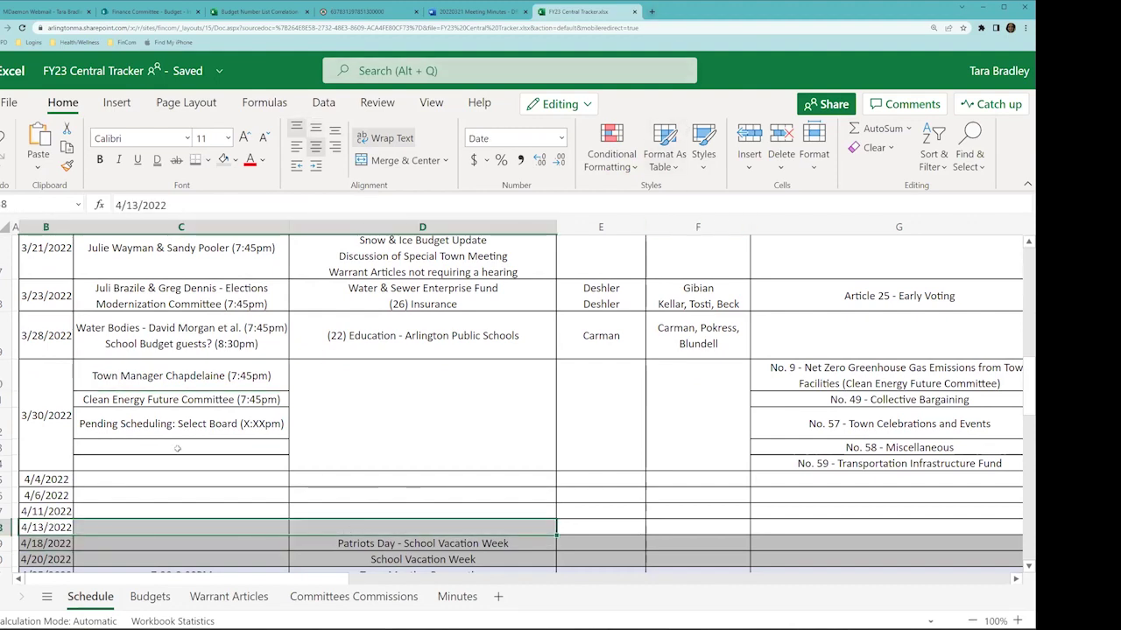
scroll(177, 448, "down", 1)
left_click_drag(58, 496, 319, 497)
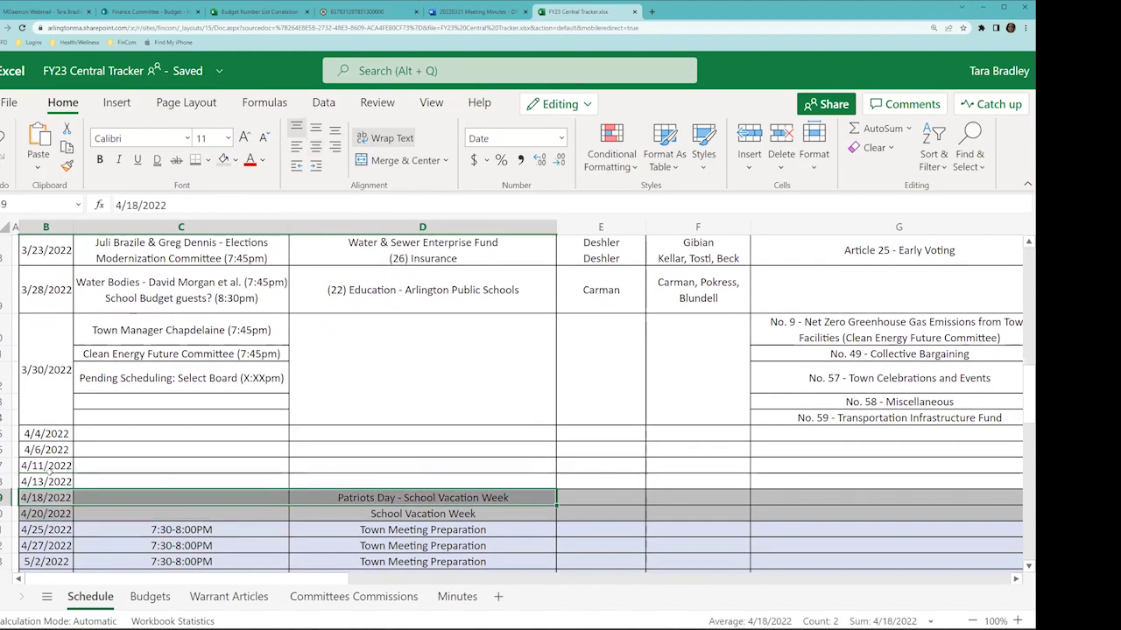
left_click_drag(53, 480, 793, 483)
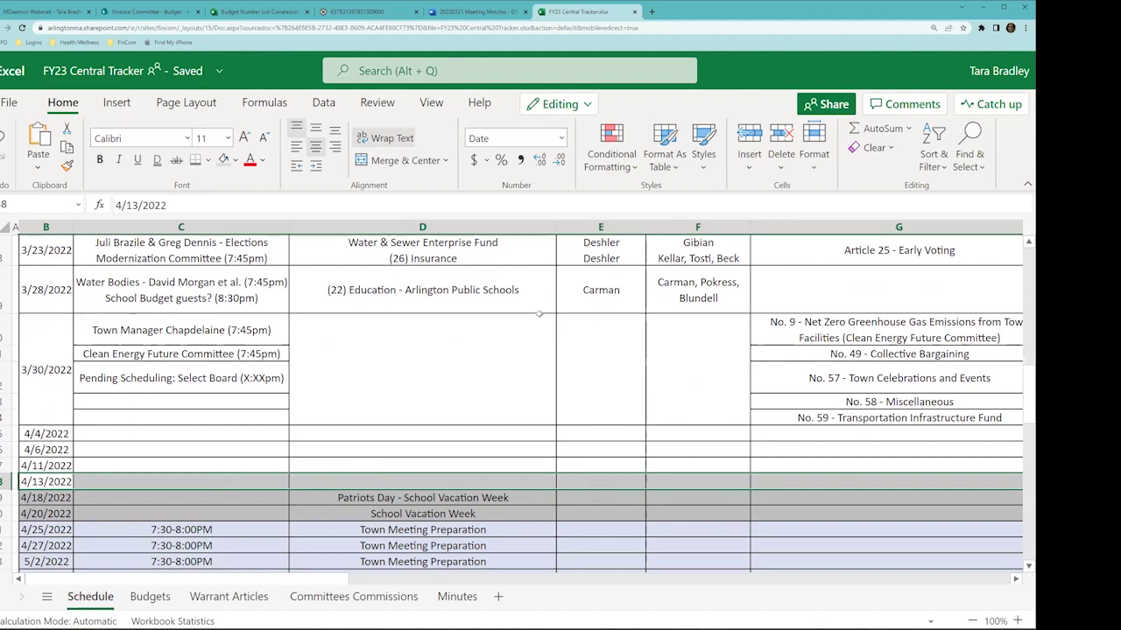
left_click_drag(55, 465, 767, 470)
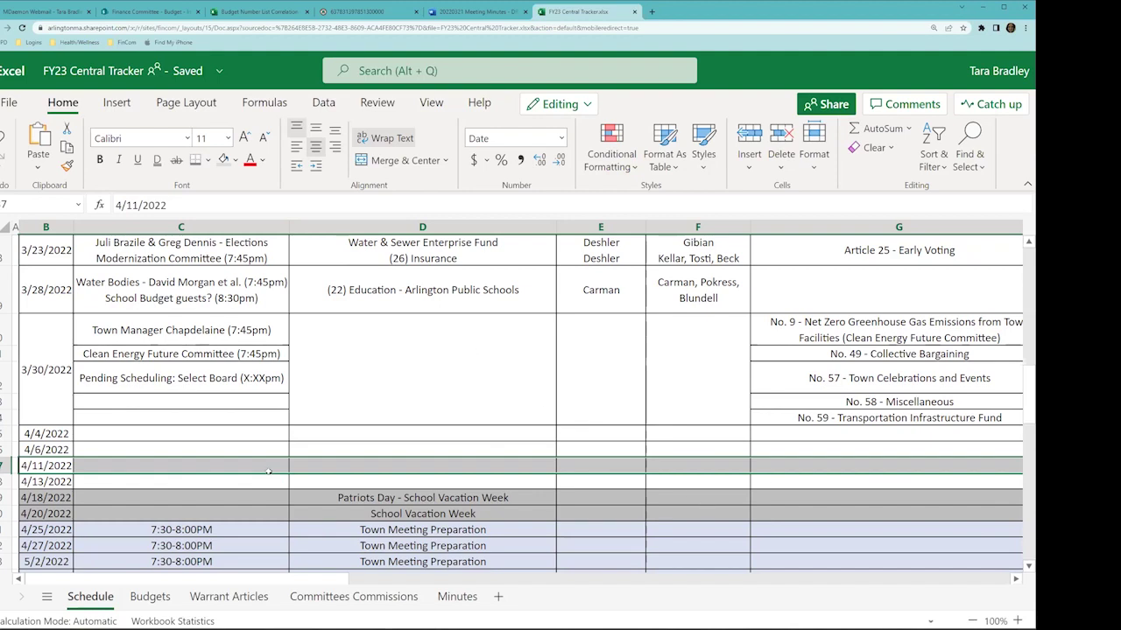
- Enter "House Ways & Means Committee results?" as the budget topic for the 4/13/2022 meeting
left_click(326, 484)
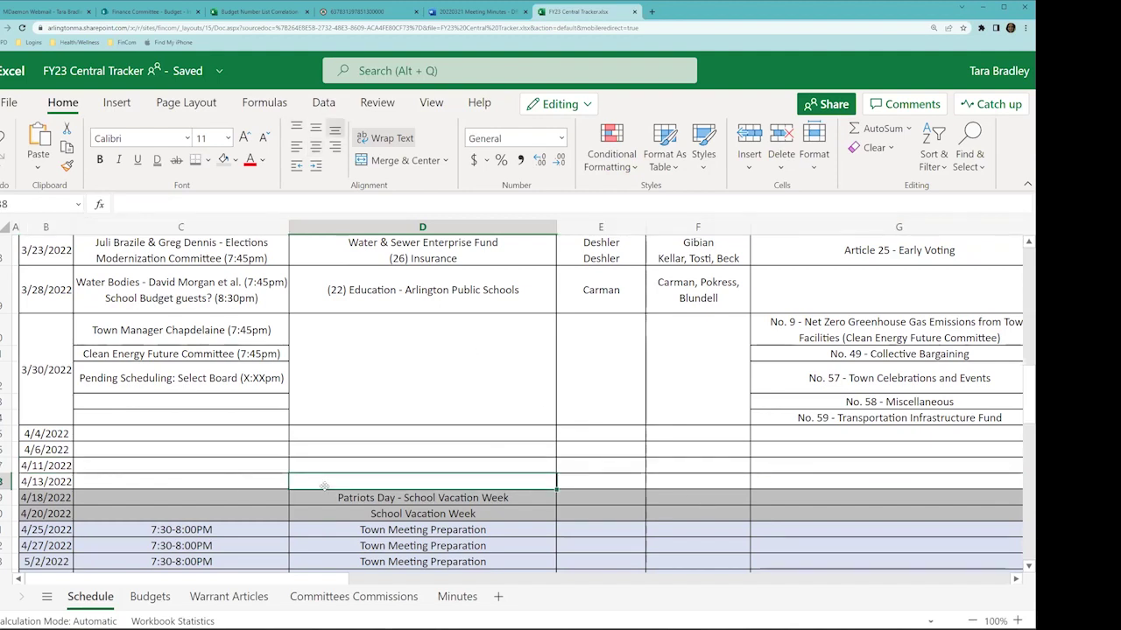
type("House W")
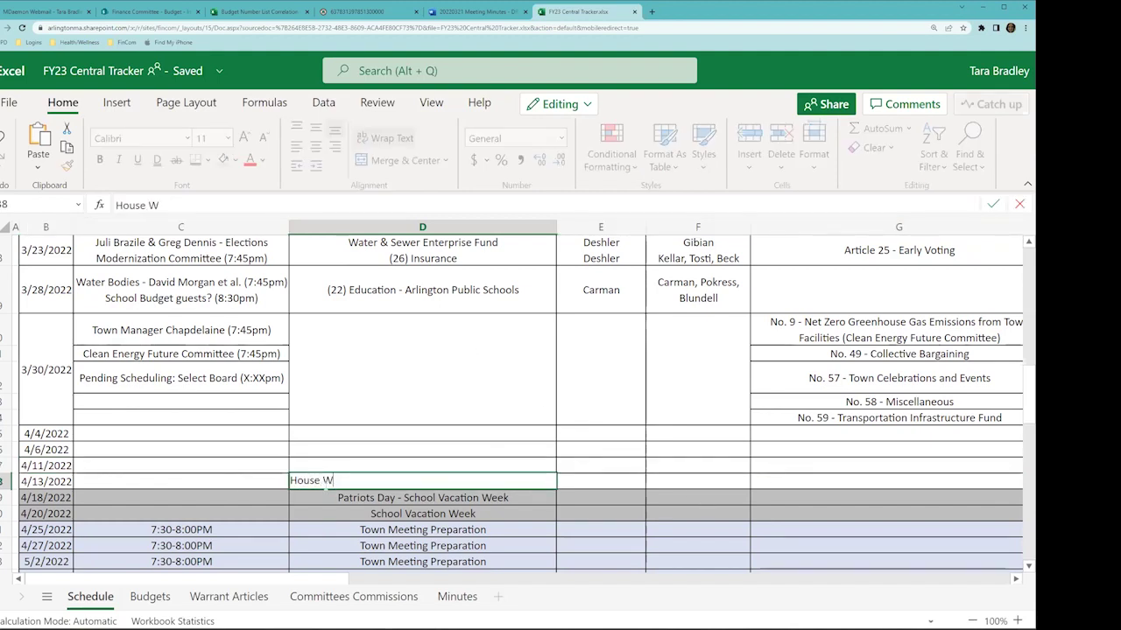
type("ays & Means Commi")
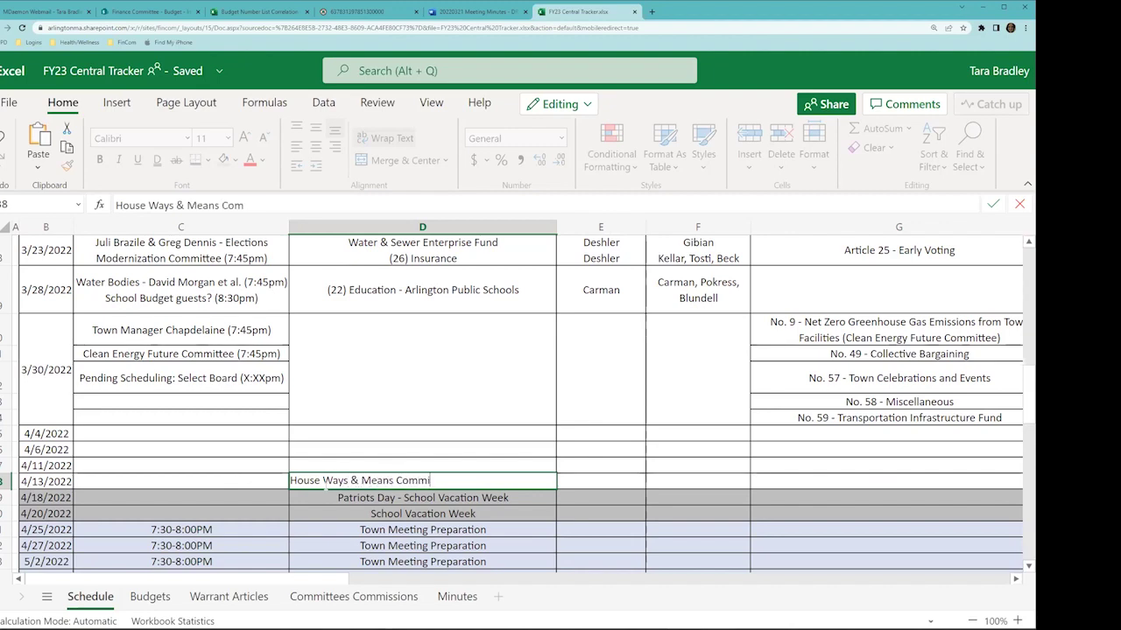
type("ttee results?")
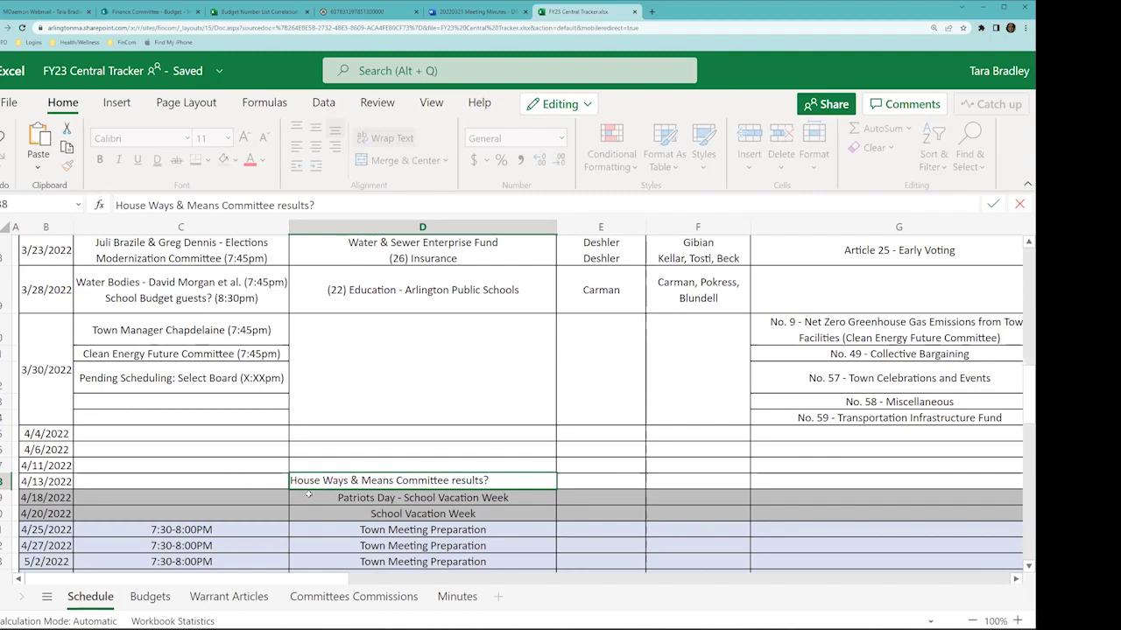
key("Return")
key("Up")
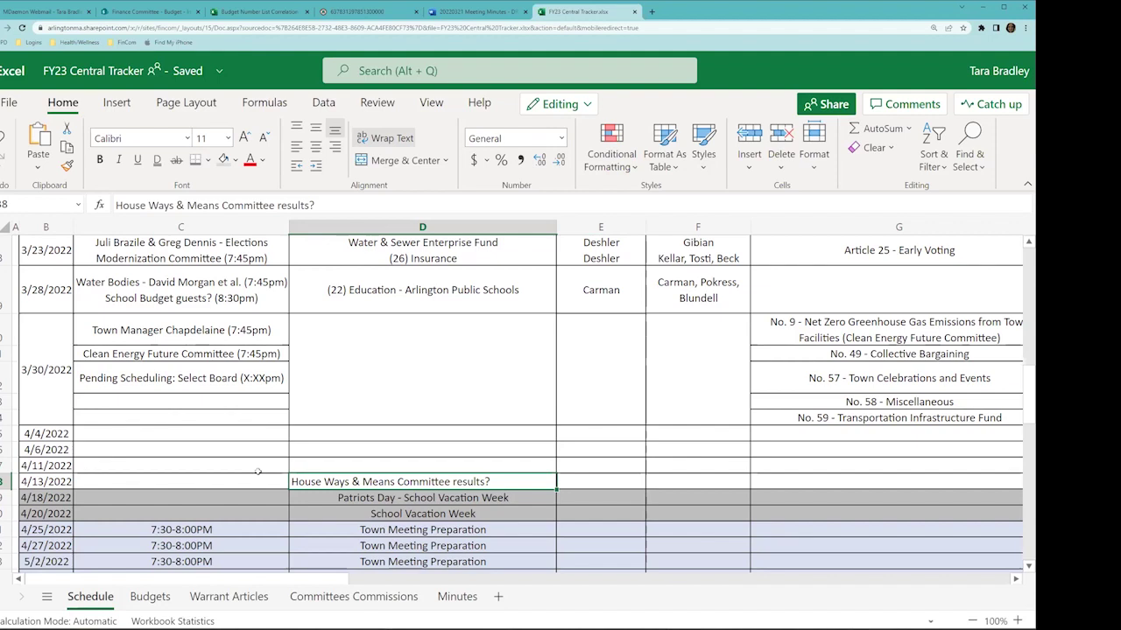
- Fill the 4/13/2022 meeting row with yellow from its date through column G
left_click_drag(60, 481, 774, 483)
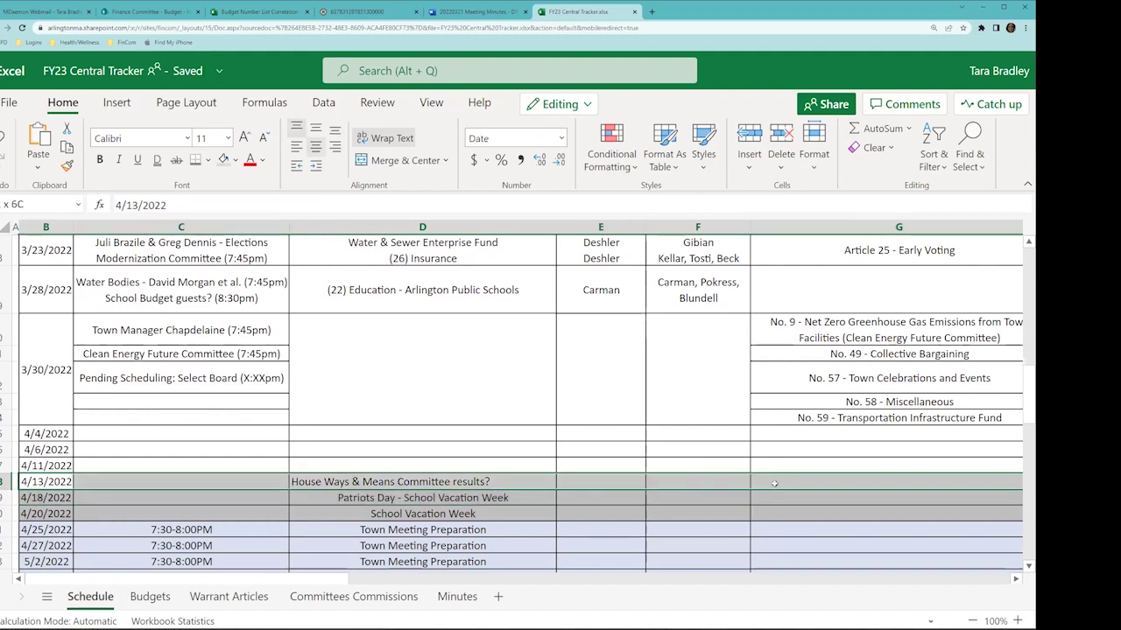
left_click(235, 160)
left_click(280, 353)
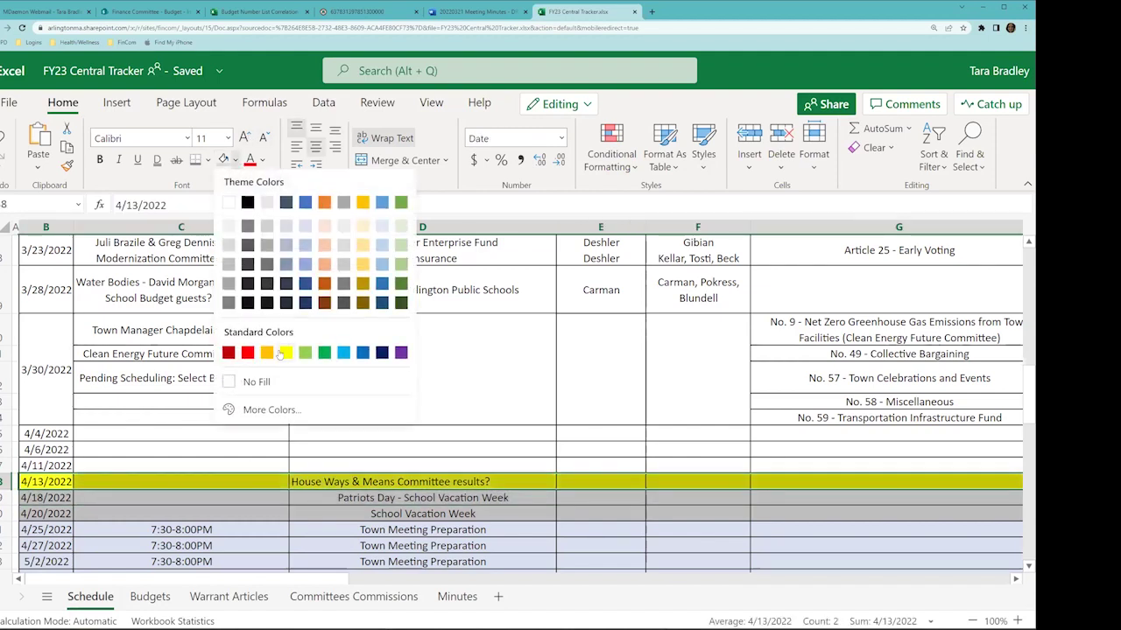
left_click(145, 432)
- Fill the 4/4, 4/6 and 4/11/2022 meeting rows with grey from their dates through column G
left_click_drag(59, 432, 875, 465)
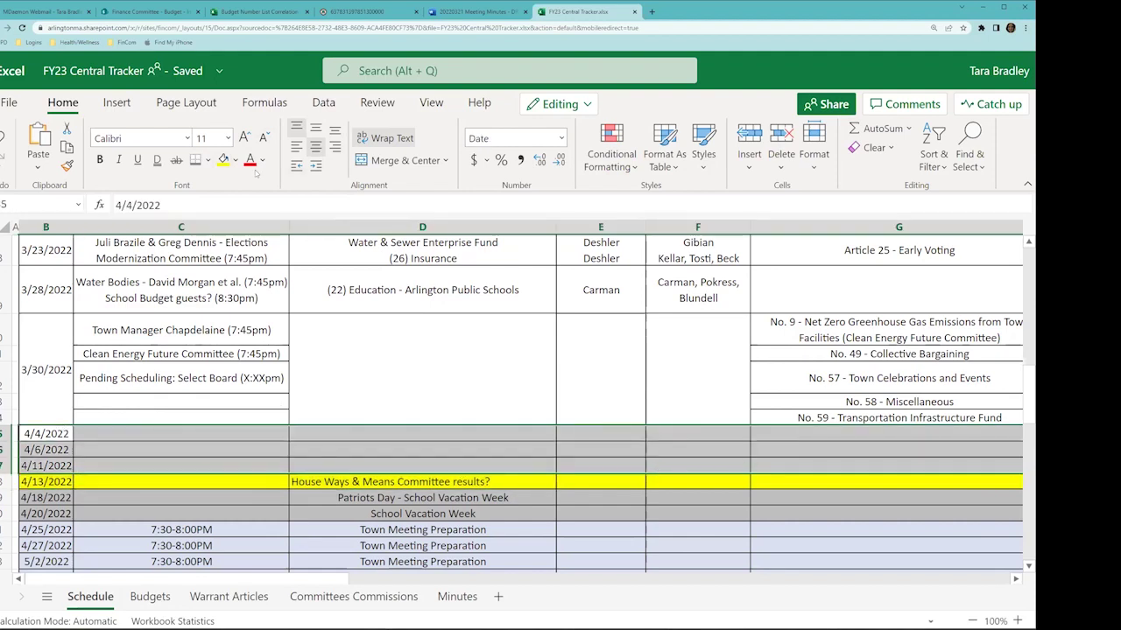
left_click(234, 159)
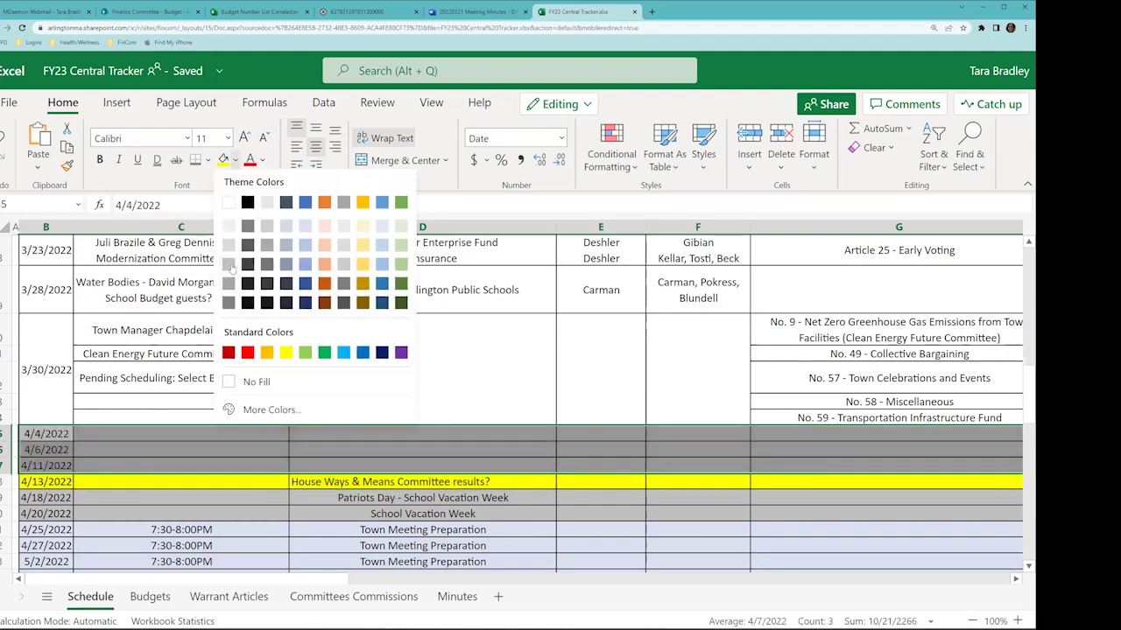
left_click(228, 265)
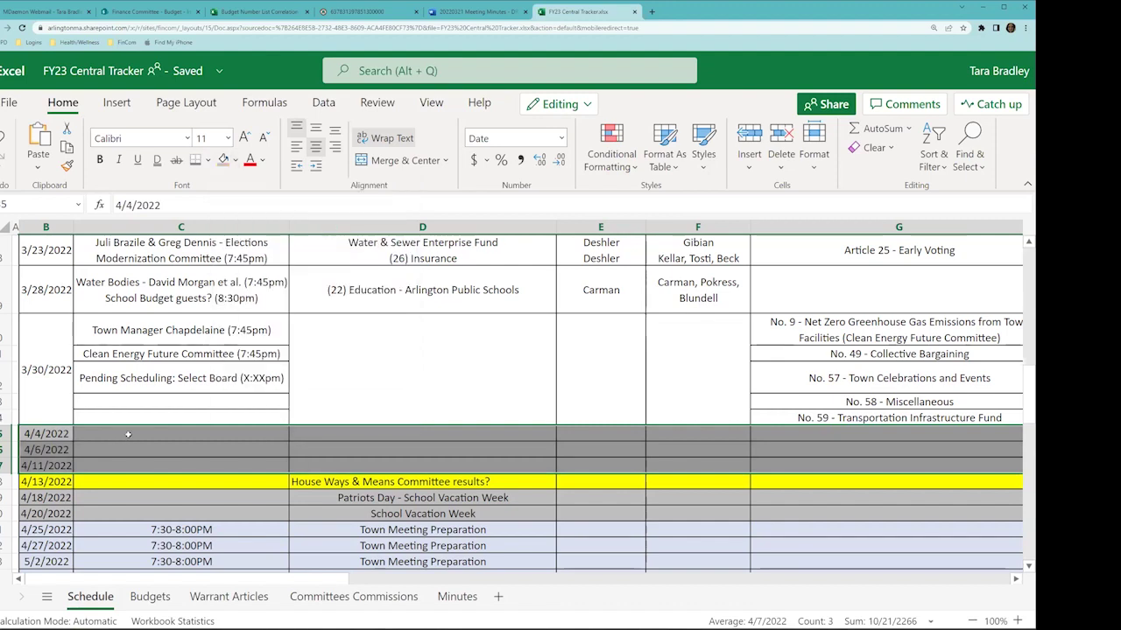
- Enter "Cancel Meeting" in column D for the 4/4, 4/6 and 4/11/2022 meetings
left_click(278, 433)
left_click(338, 434)
type("Canc")
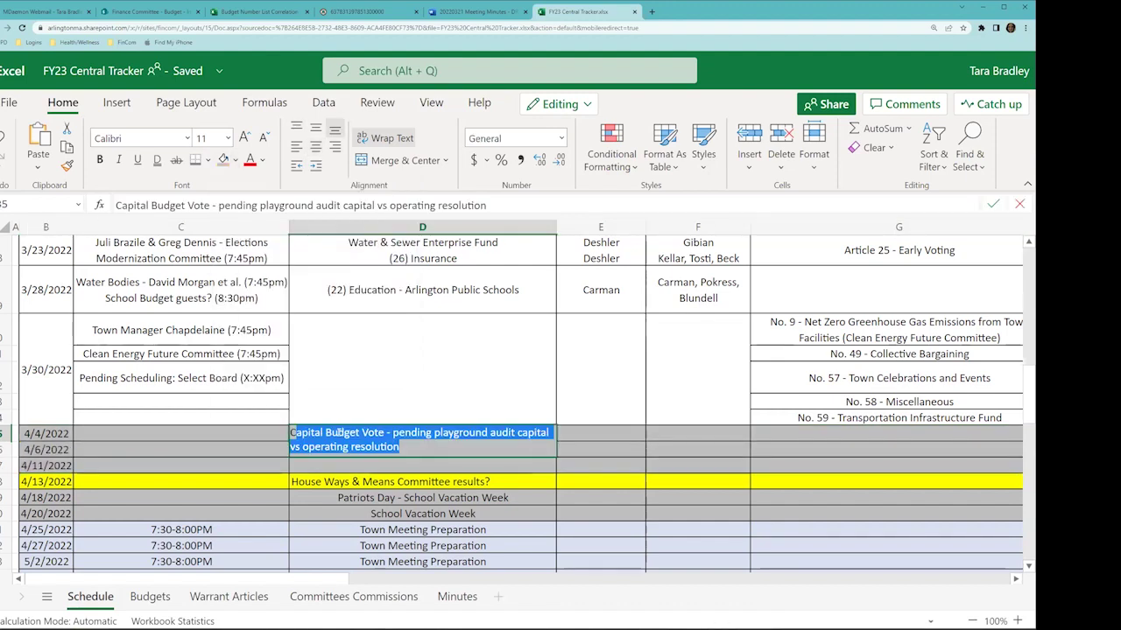
type("el Meeting")
key("Return")
type("Canc")
key("Return")
type("Canc")
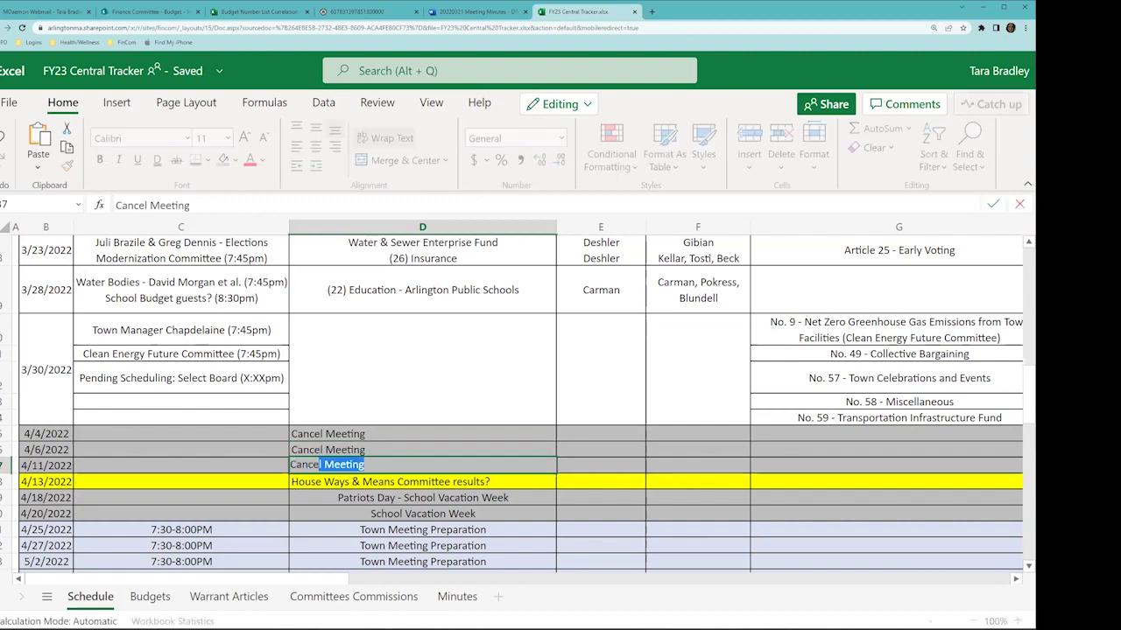
key("Return")
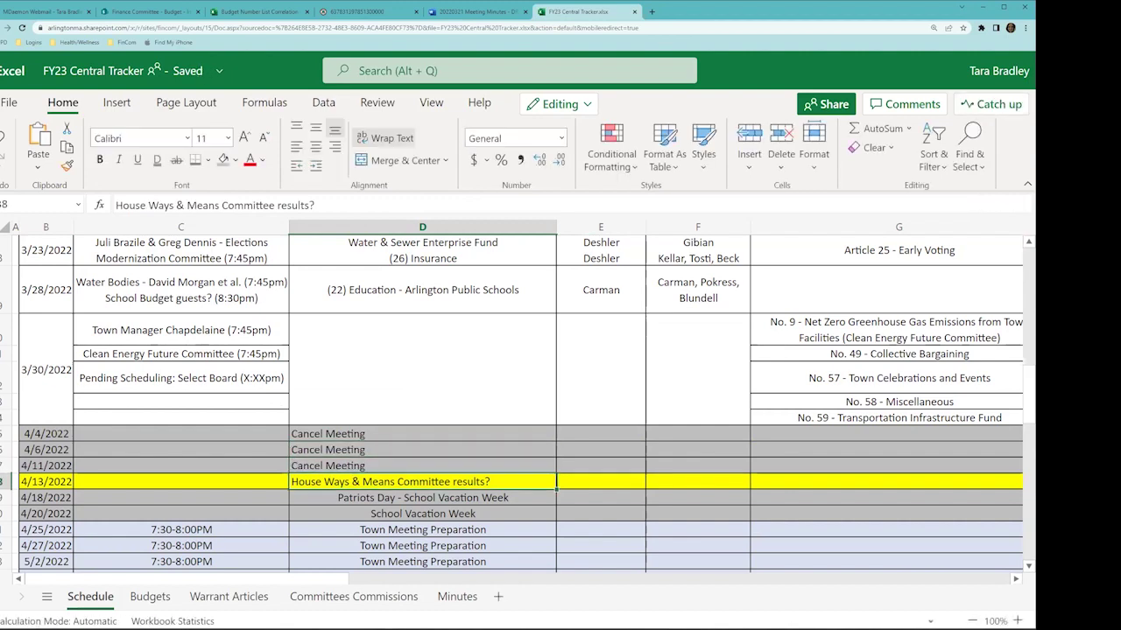